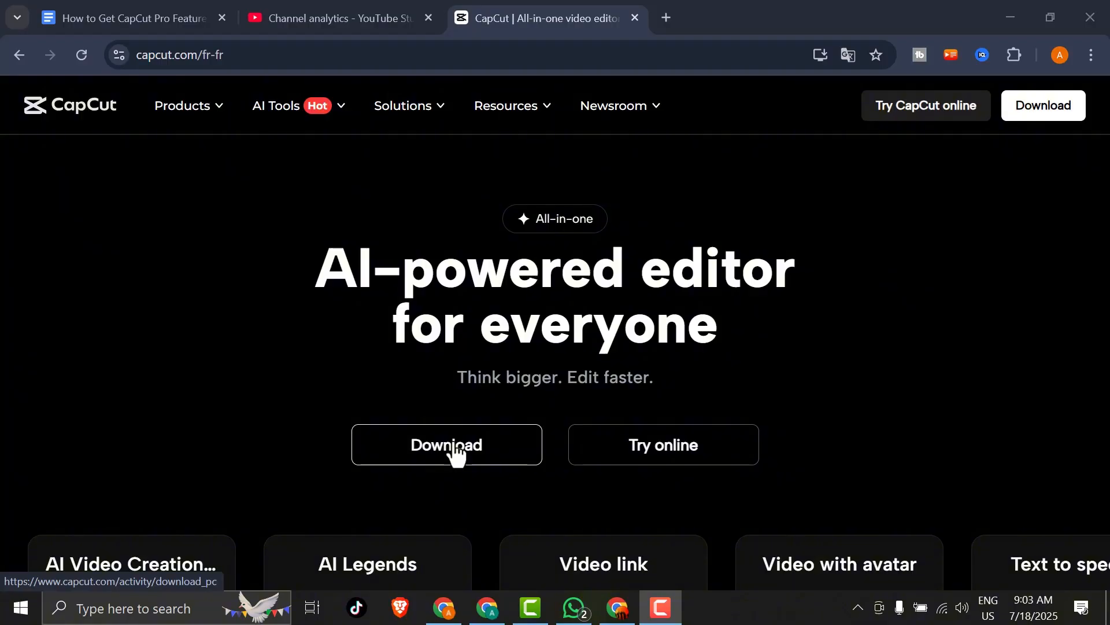
Step: Download the CapCut desktop installer from the CapCut website and review the two-step installation guide
click(454, 446)
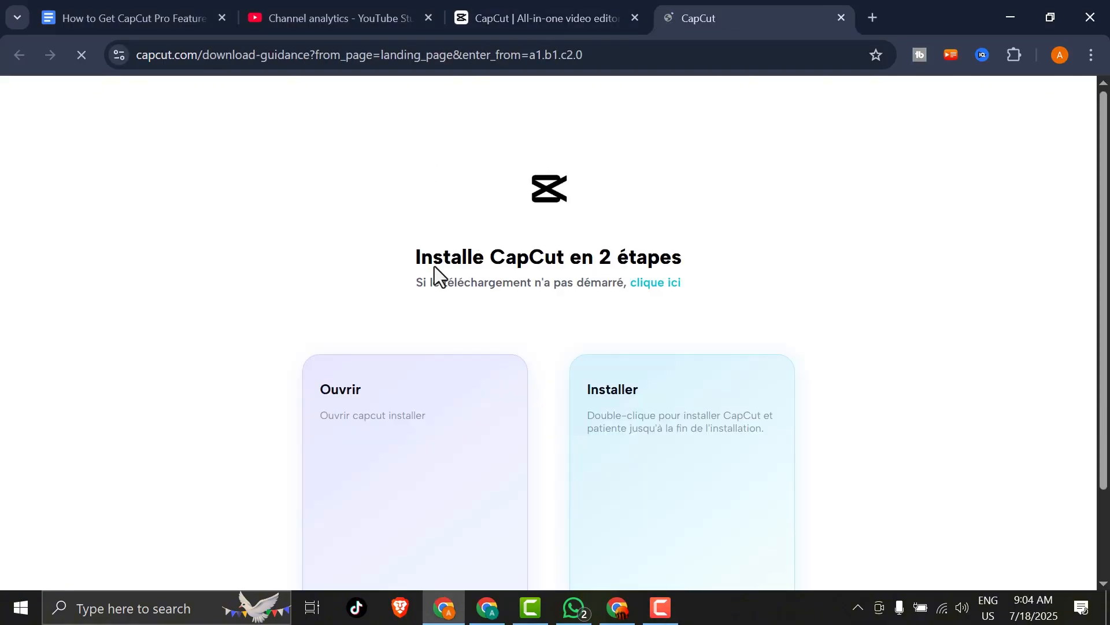
scroll(486, 317, down, 2)
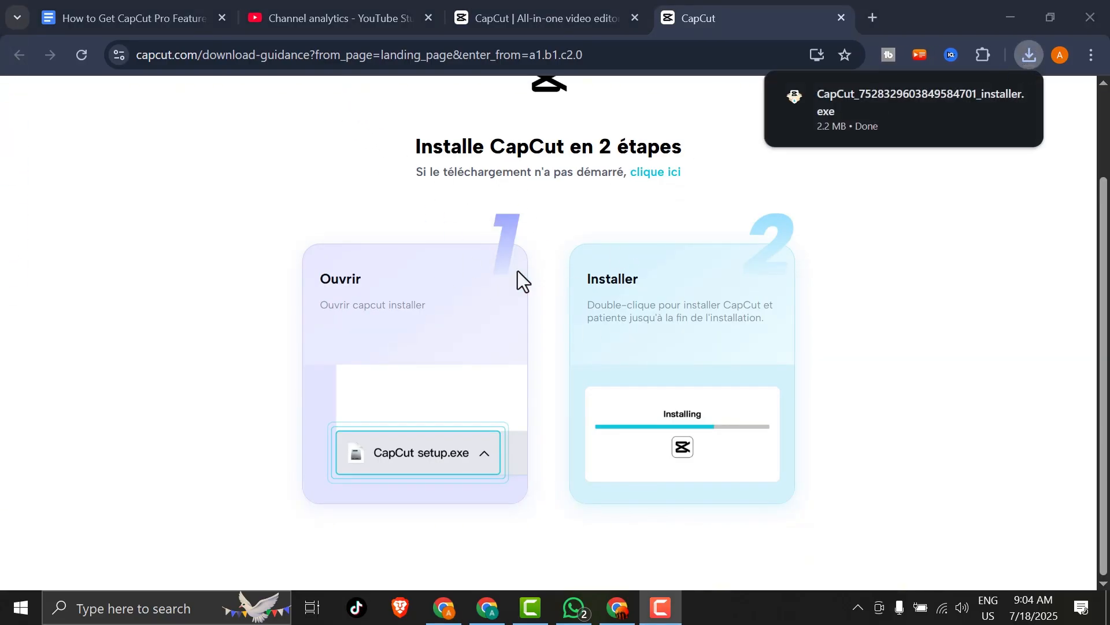
mouse_move(842, 113)
click(239, 262)
scroll(568, 259, up, 2)
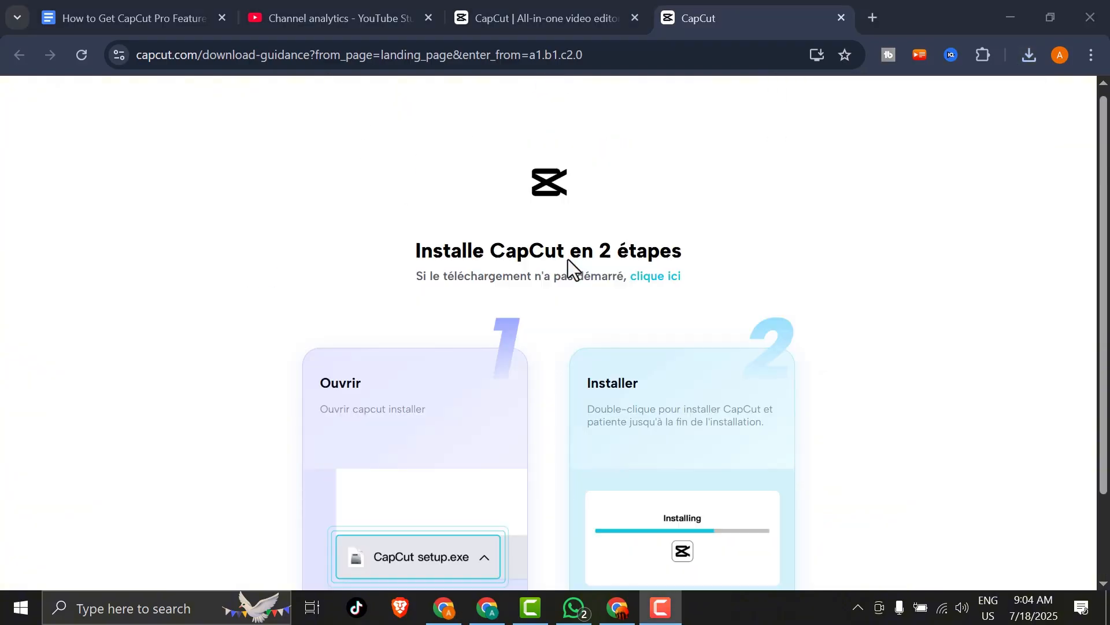
scroll(578, 262, down, 2)
Step: Switch to the desktop and launch CapCut from its shortcut
right_click(746, 267)
click(821, 490)
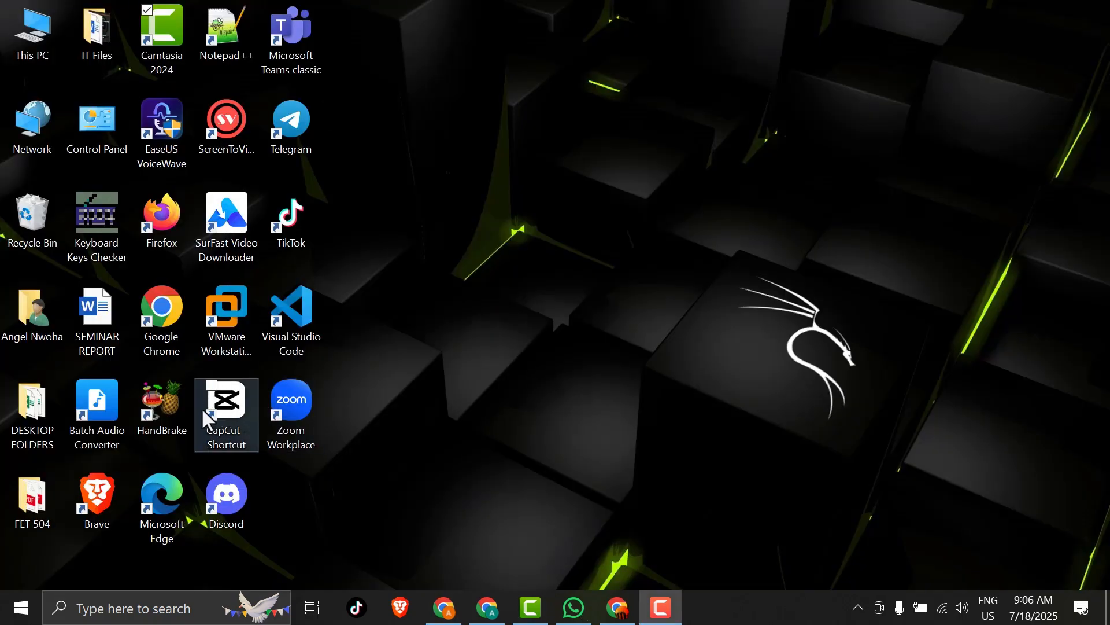
double_click(233, 412)
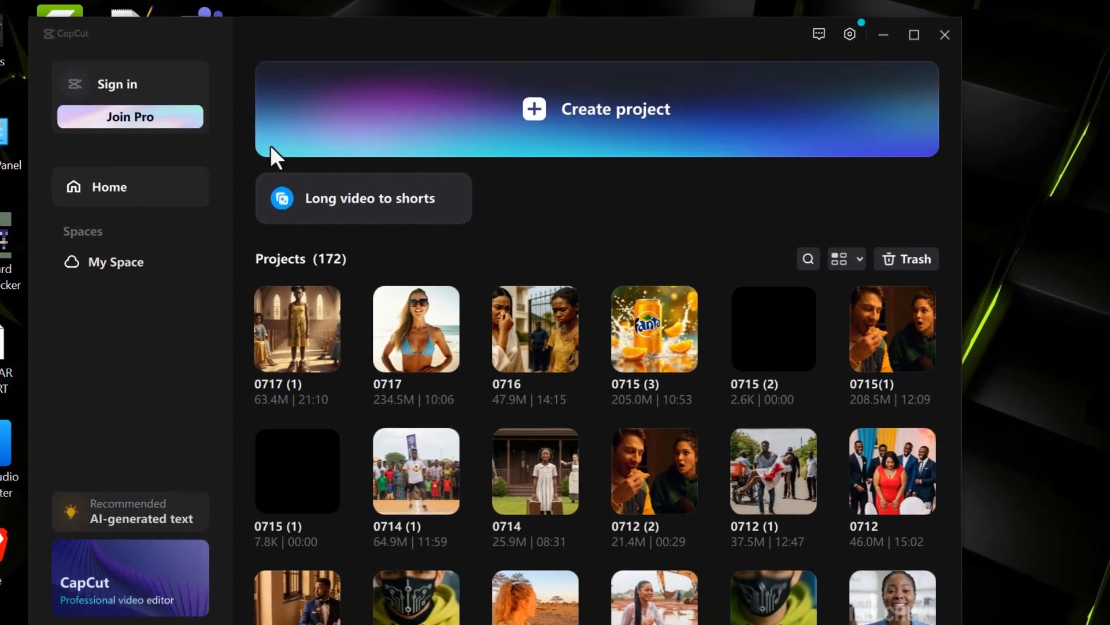
Step: Open the draft settings and browse to the Desktop for the project save path
click(850, 36)
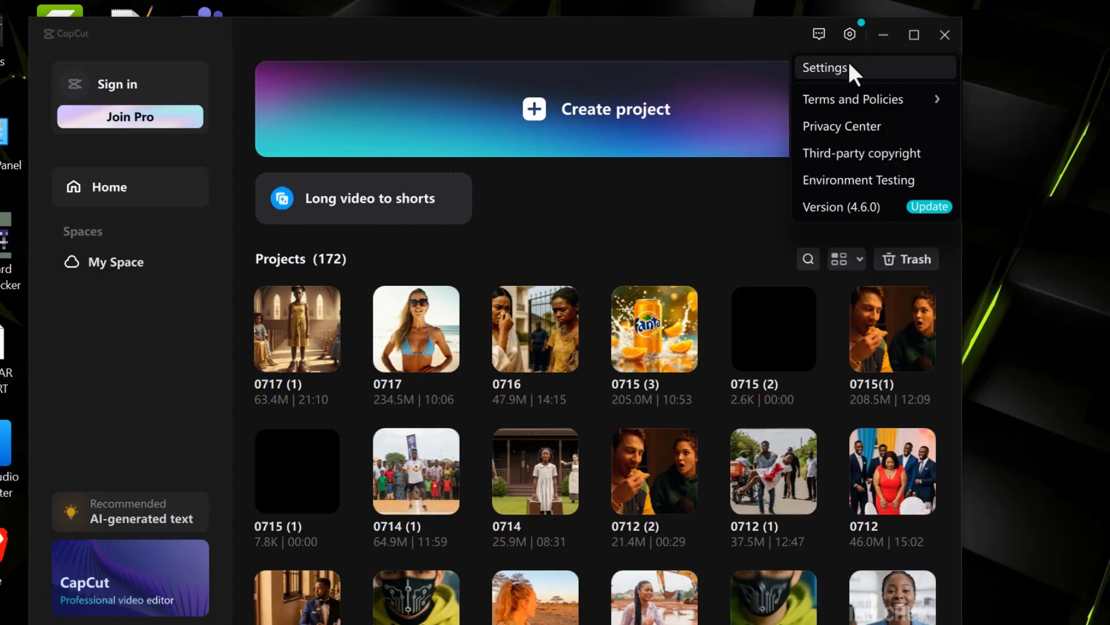
click(850, 64)
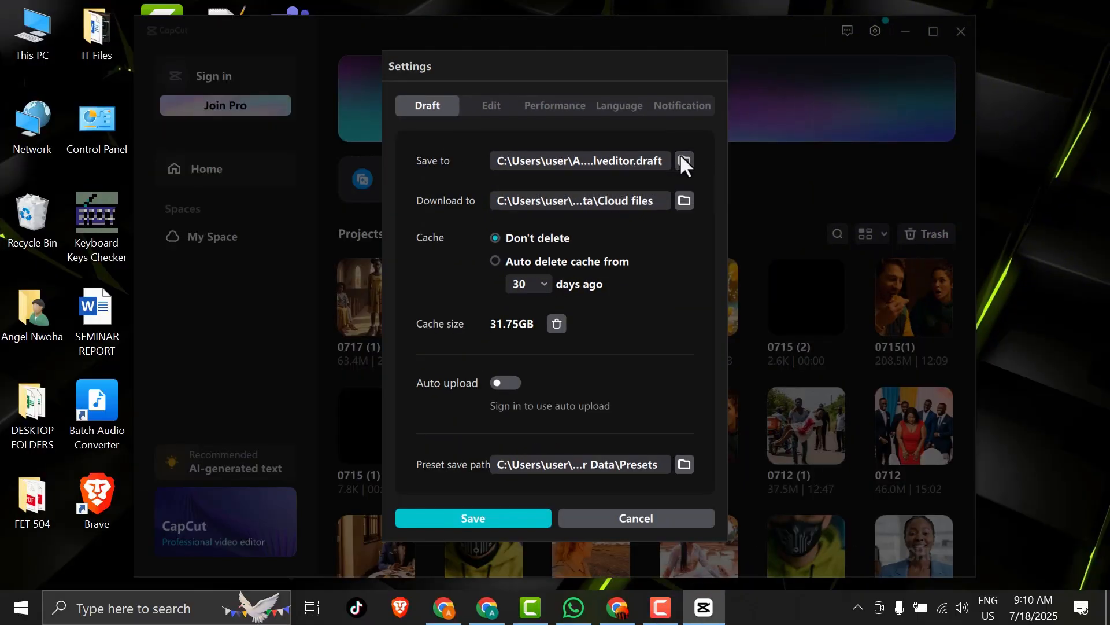
click(684, 160)
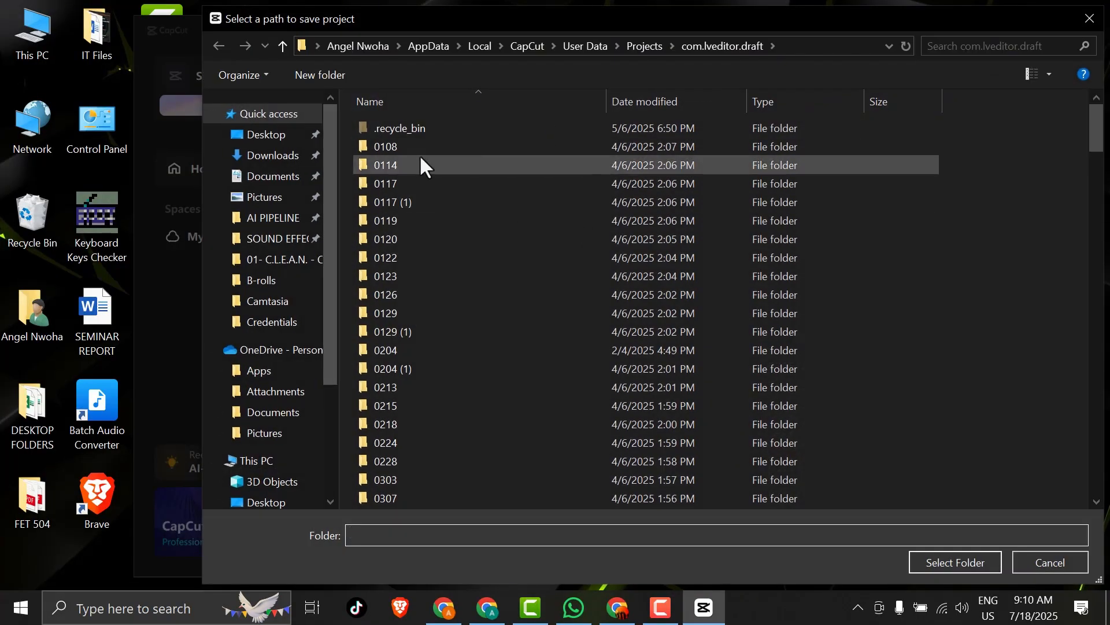
click(264, 138)
Step: Create a new folder named CAPCUT RP on the Desktop
right_click(669, 339)
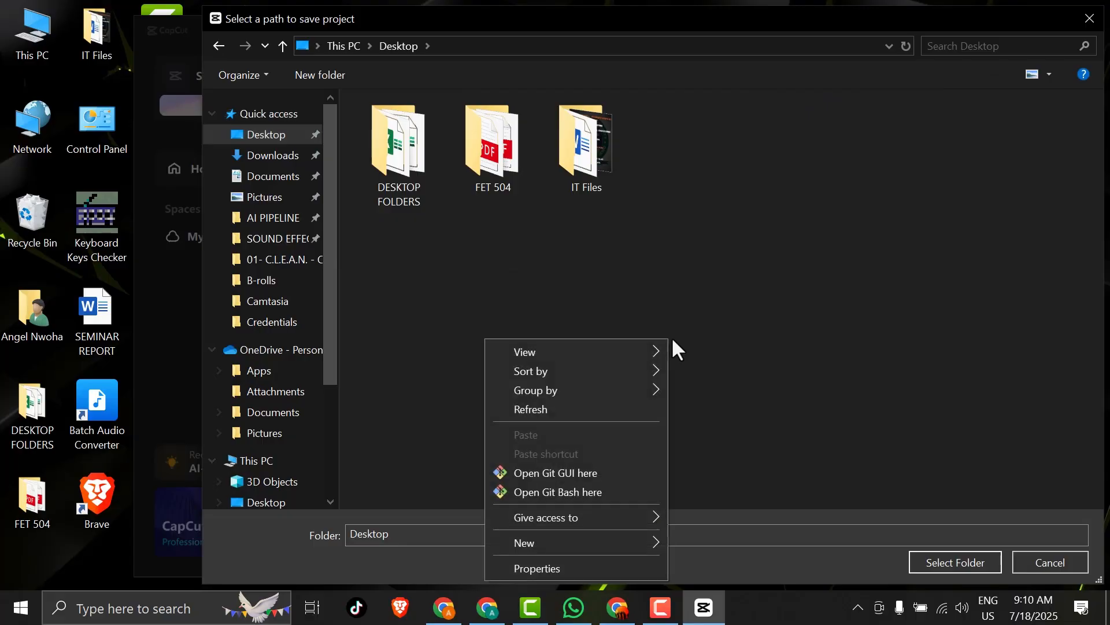
mouse_move(540, 535)
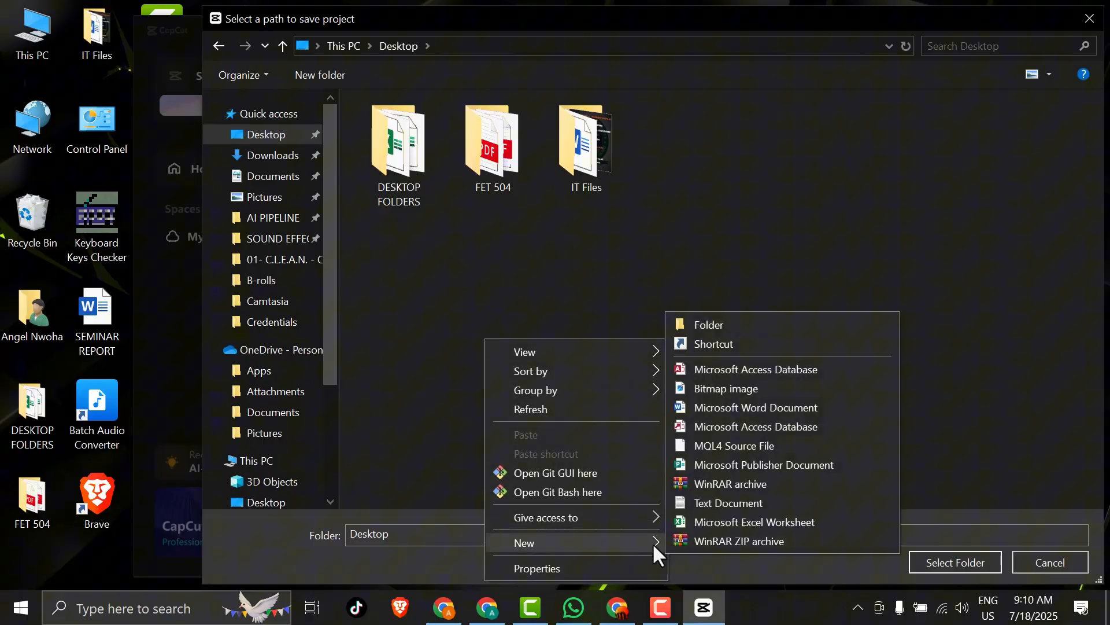
click(716, 320)
text(CAPCUT RP)
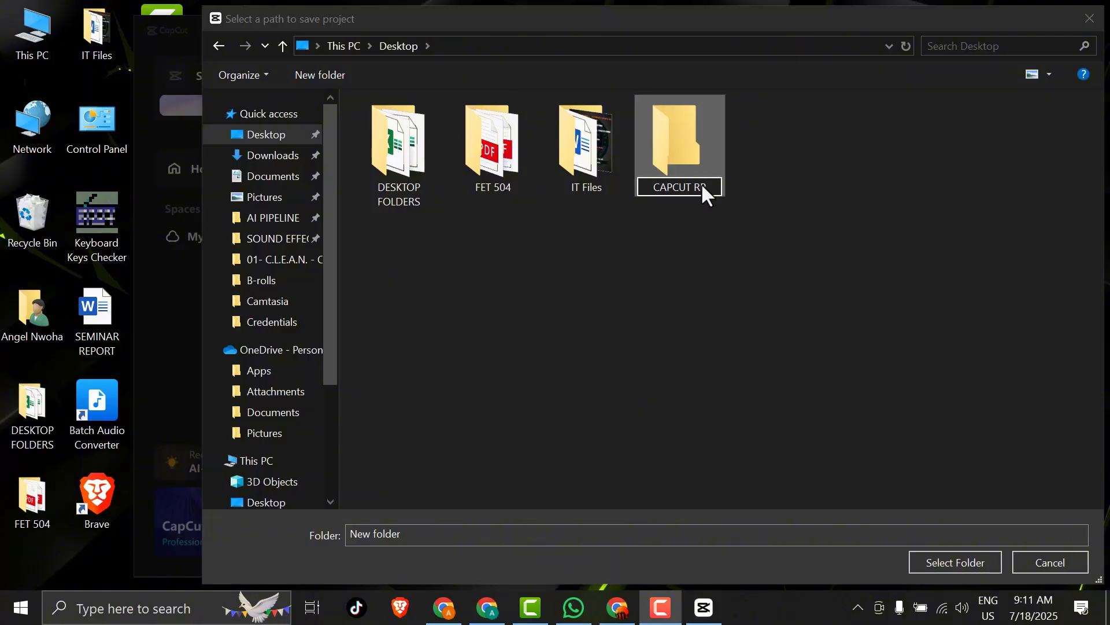
click(701, 184)
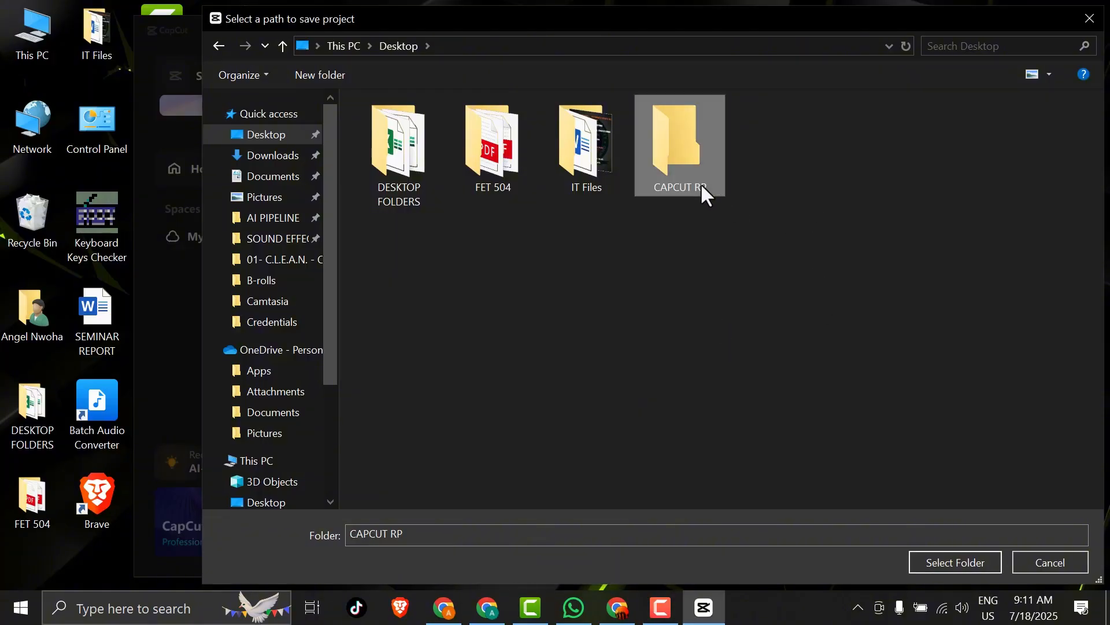
Step: Rename the new Desktop folder as CAPCUT PRO
right_click(701, 184)
click(473, 551)
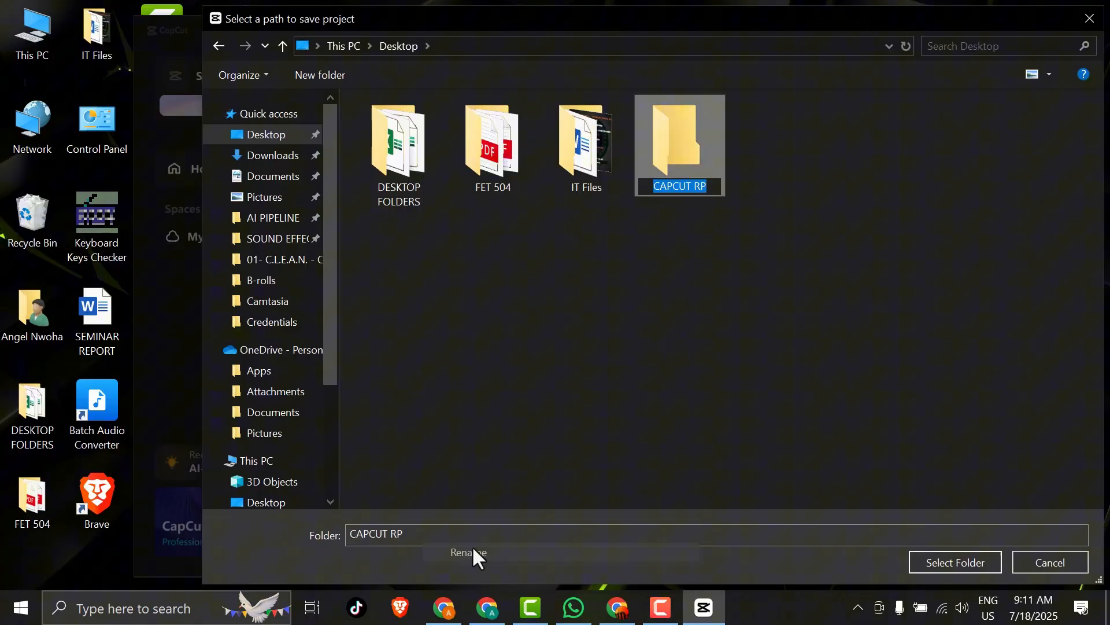
click(710, 187)
key(BackSpace)
key(BackSpace)
text(PROJ)
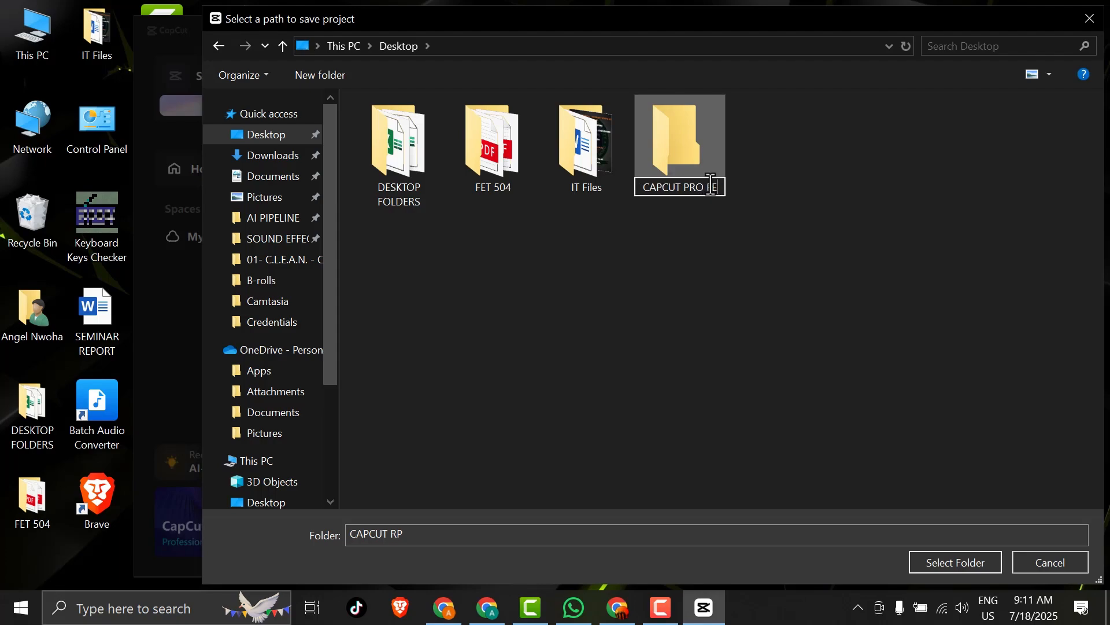
click(768, 261)
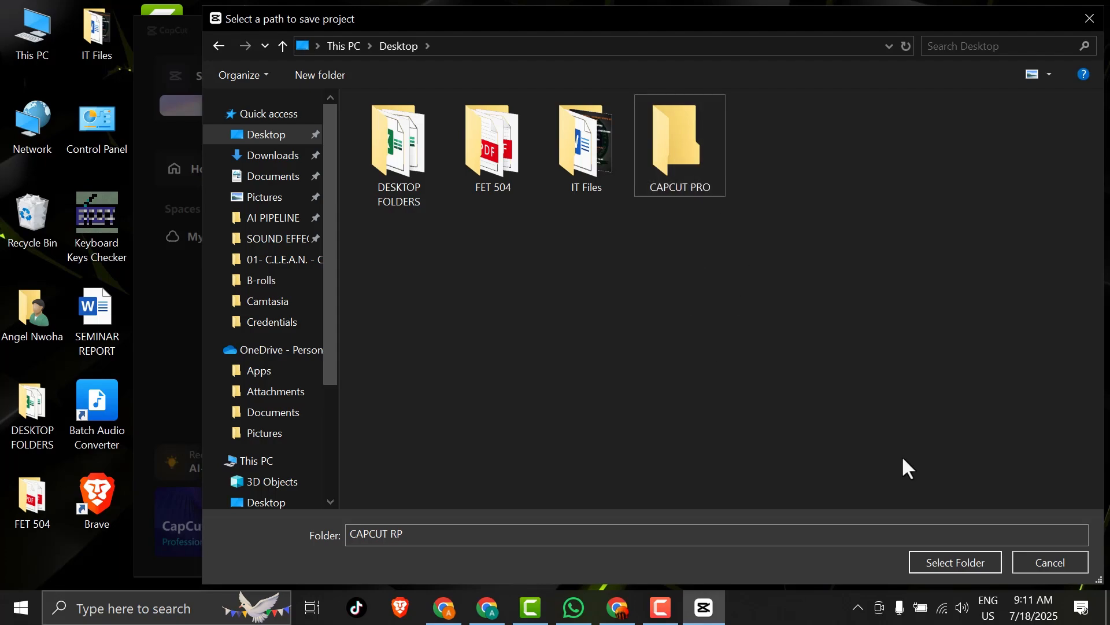
Step: Set the project save location to the CAPCUT RP path on the Desktop and save the settings
click(952, 561)
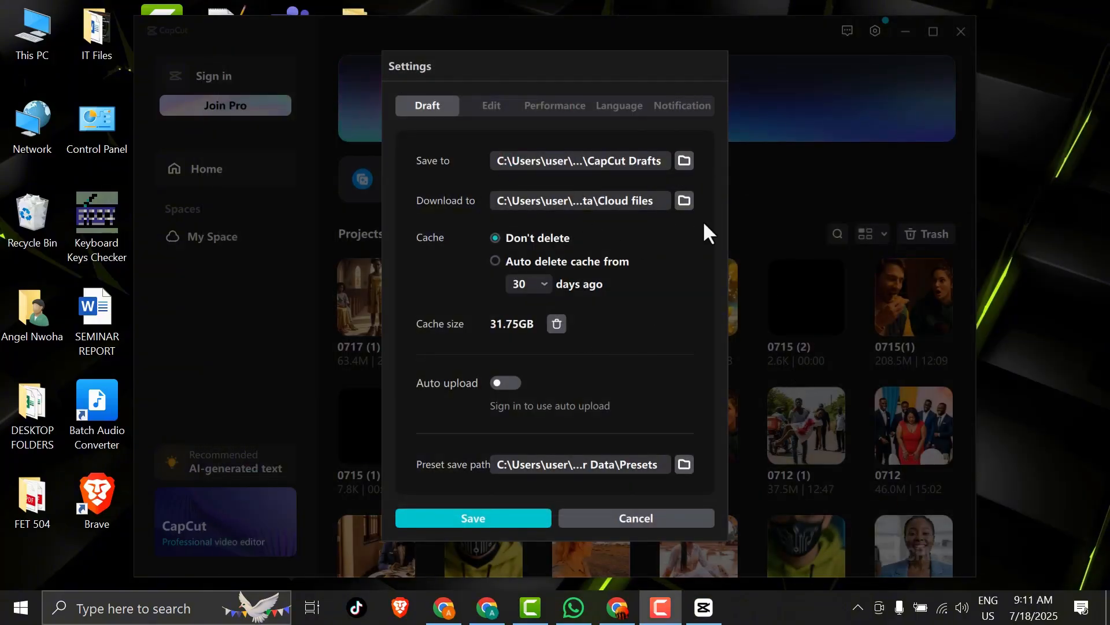
click(481, 513)
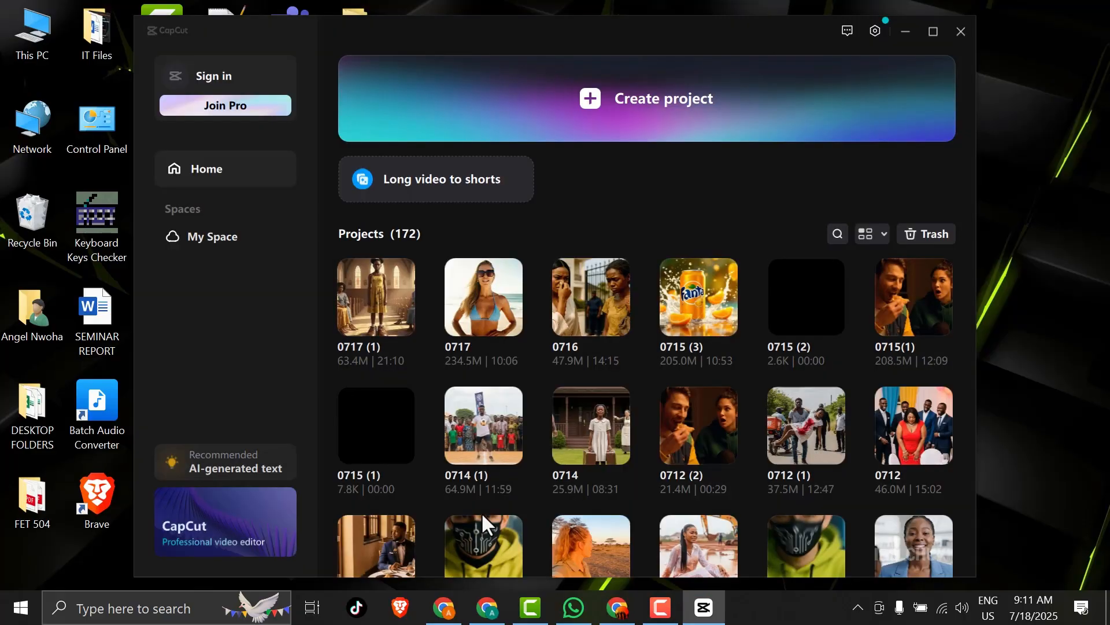
Step: Create a new project and import the download (18) to (21) videos and the FlexClip car image from Downloads
click(613, 105)
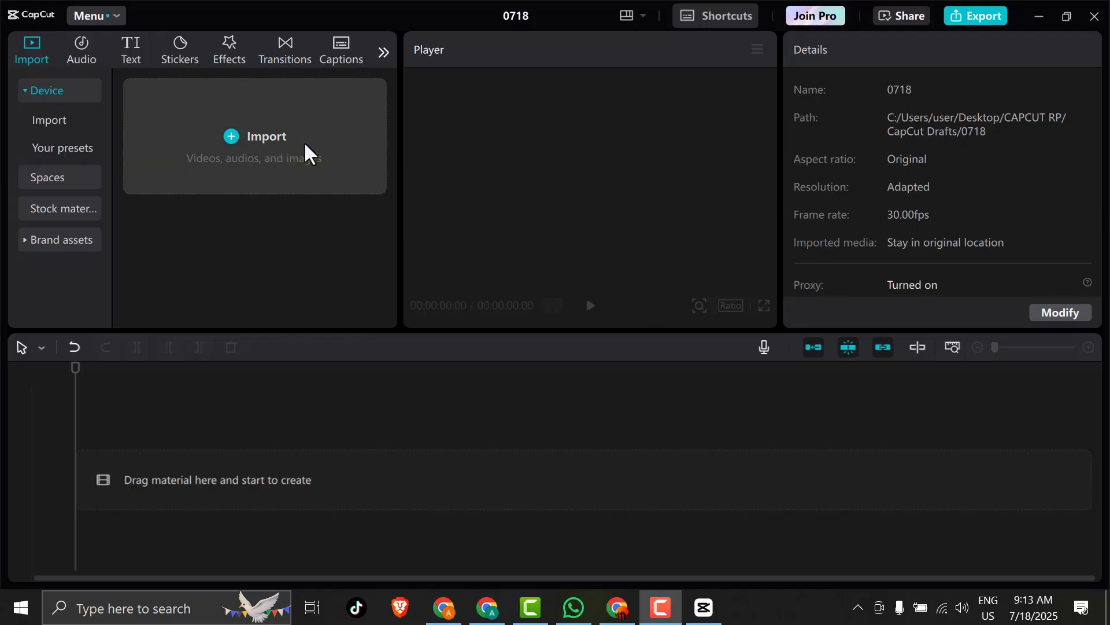
click(265, 134)
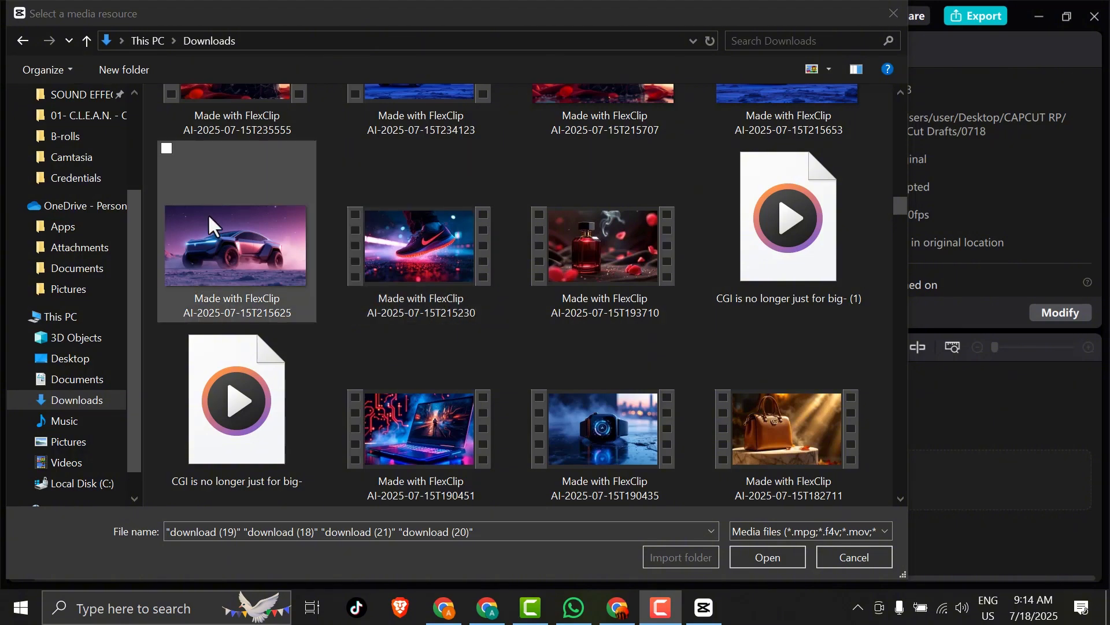
click(168, 151)
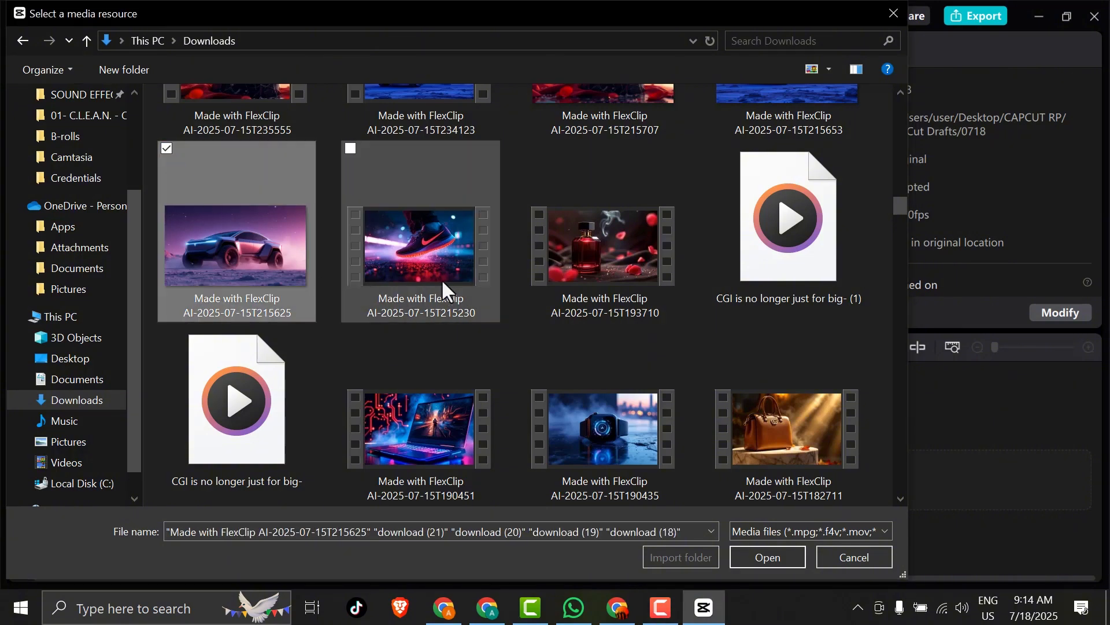
click(764, 556)
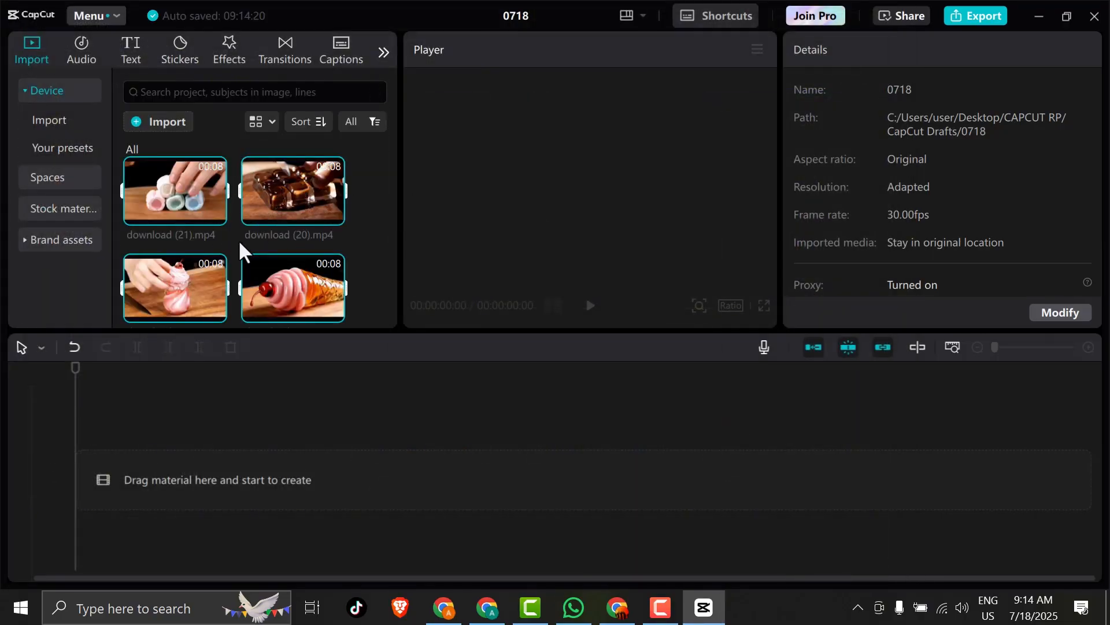
Step: Place download (26).mp4, the FlexClip car image and Video_Ready_Hot_Summer_Day.mp4 in that order on the timeline
scroll(248, 246, down, 3)
scroll(265, 258, up, 3)
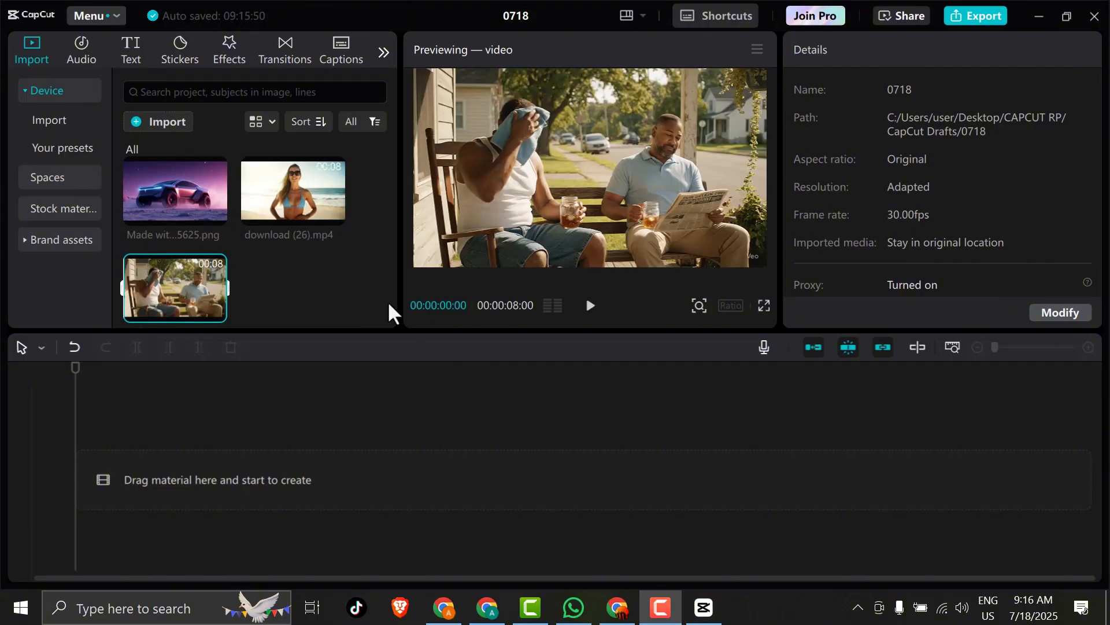
drag(173, 285, 181, 491)
drag(260, 274, 307, 276)
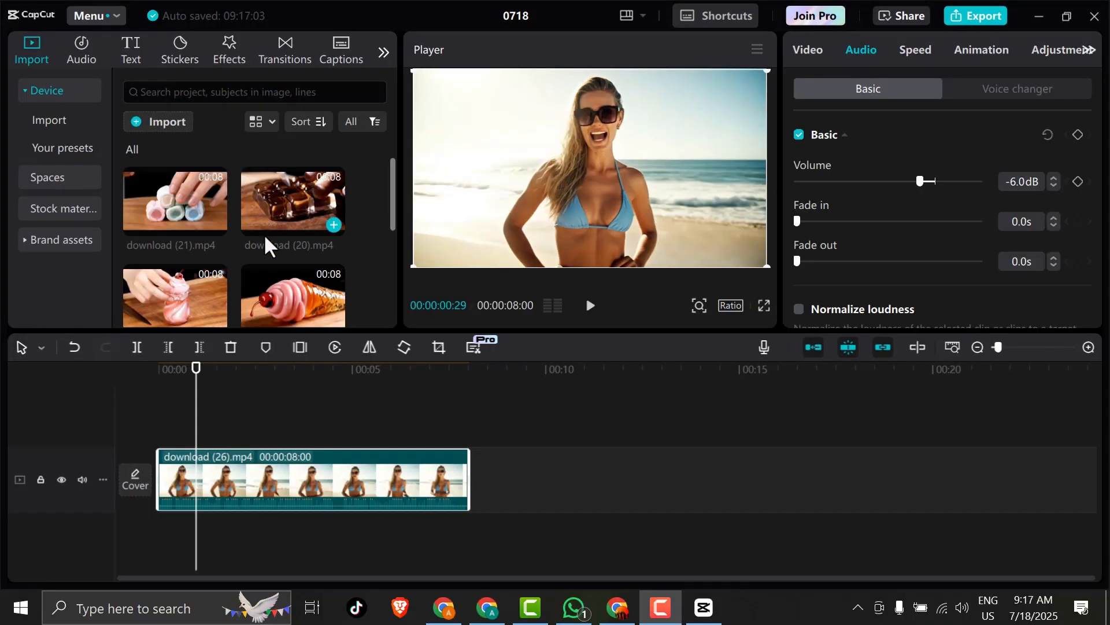
scroll(265, 241, down, 1)
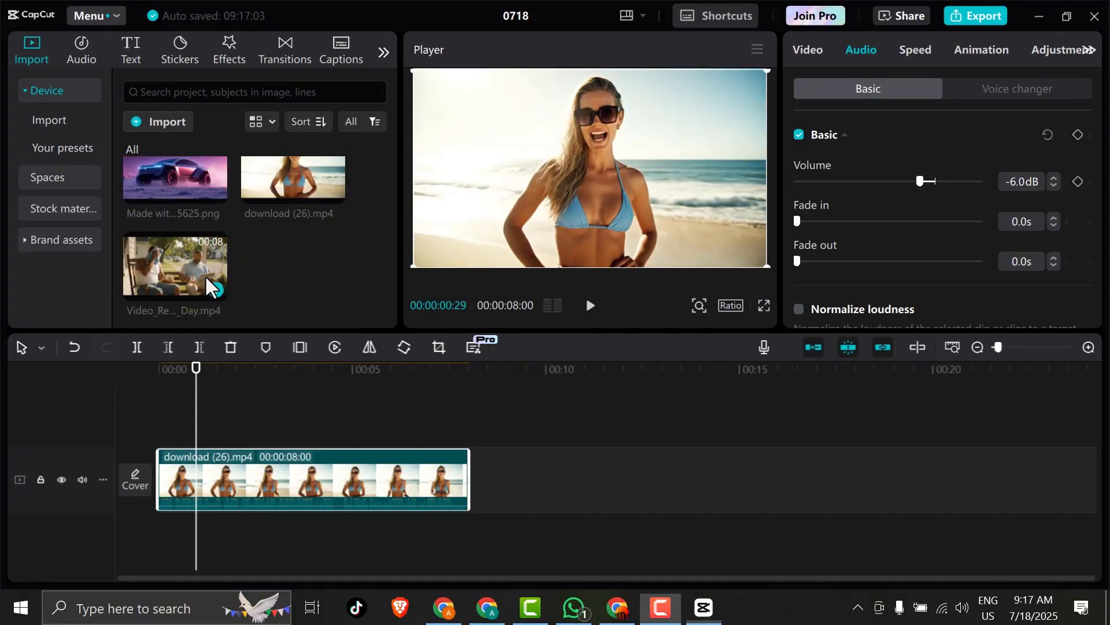
drag(210, 286, 451, 457)
drag(169, 178, 476, 476)
Step: Scrub through the timeline to preview the sequence, ending early in the download (26).mp4 clip
drag(200, 414, 340, 414)
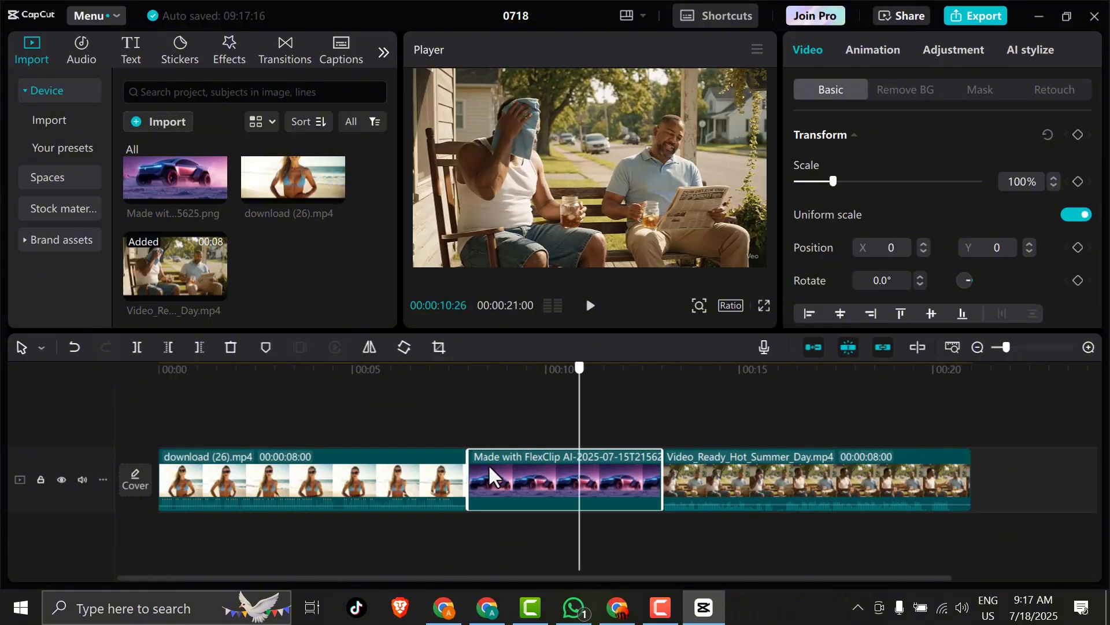
drag(489, 466, 170, 455)
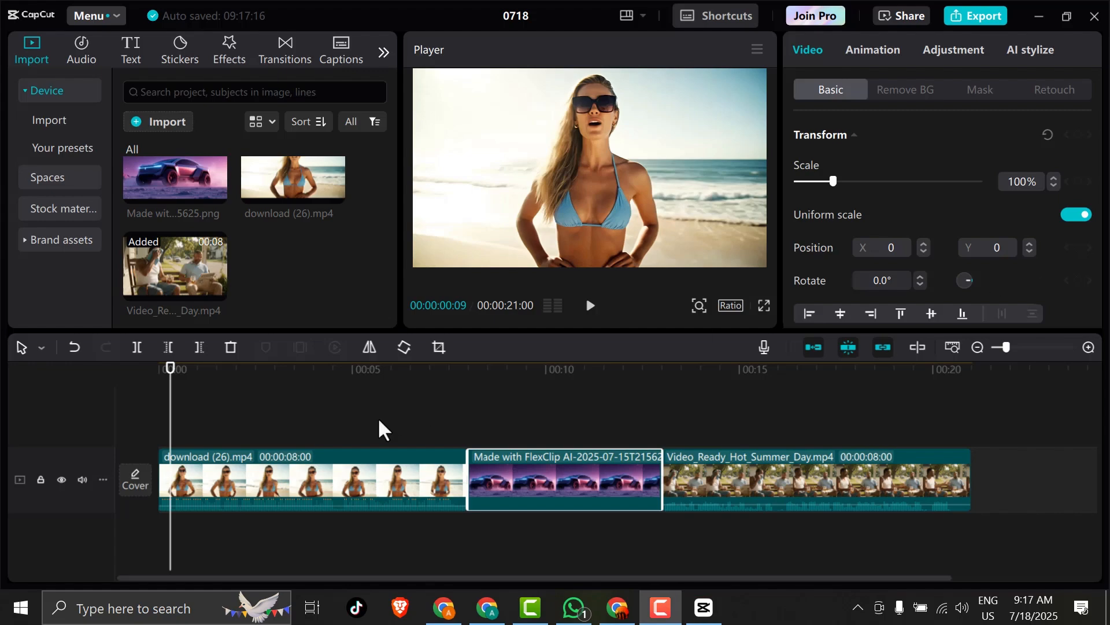
click(401, 406)
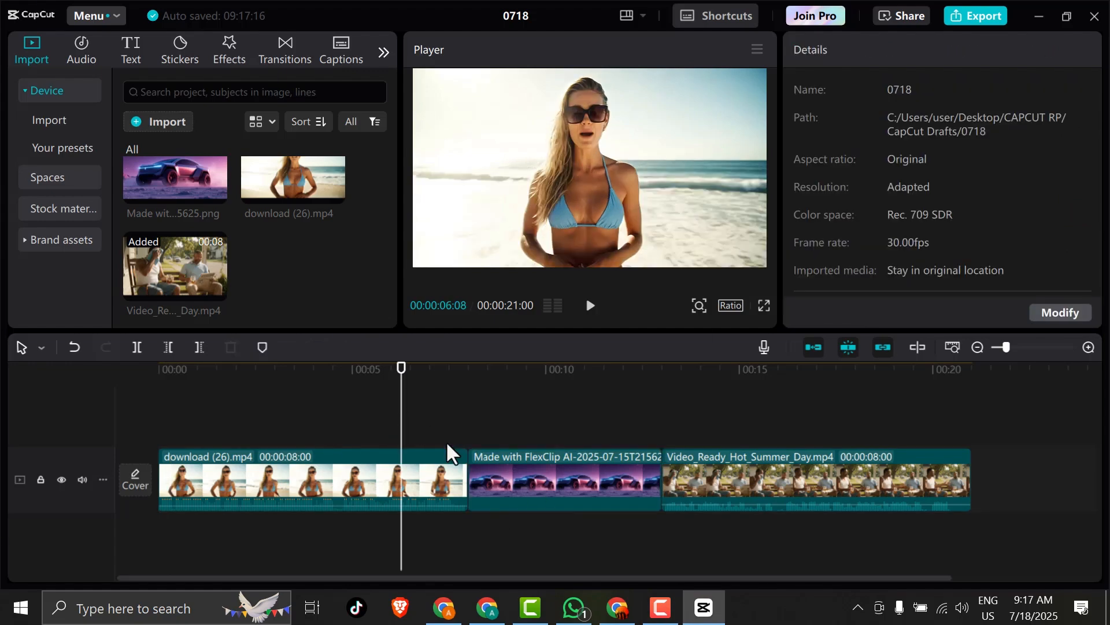
drag(399, 434, 238, 449)
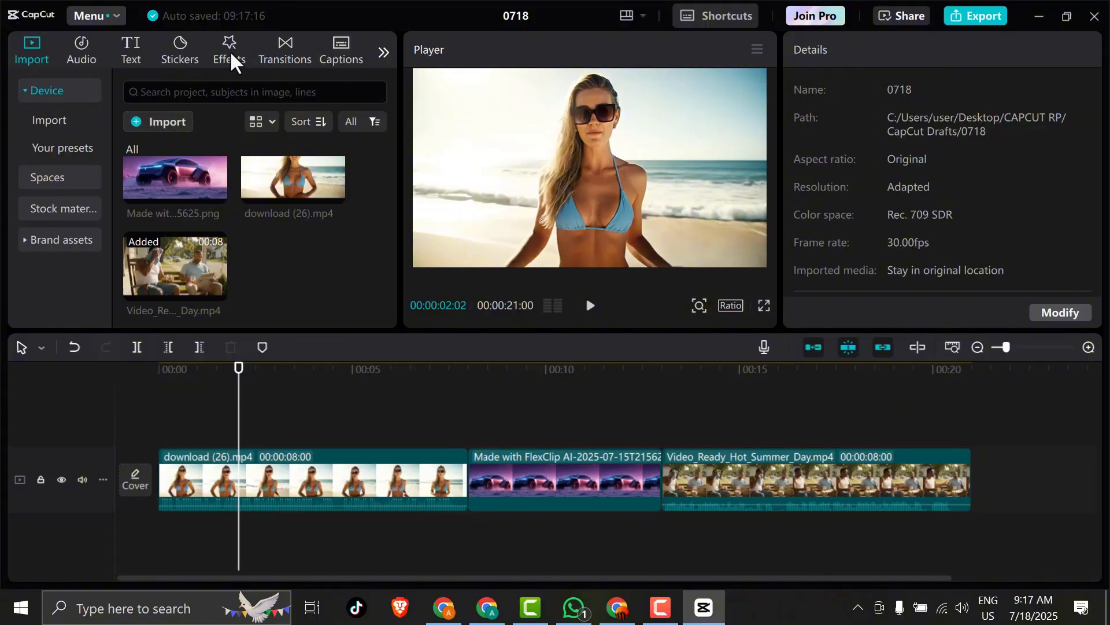
Step: Apply the trending Pro video effect Faulty Cassette to the FlexClip car image clip and preview it on the timeline
click(229, 47)
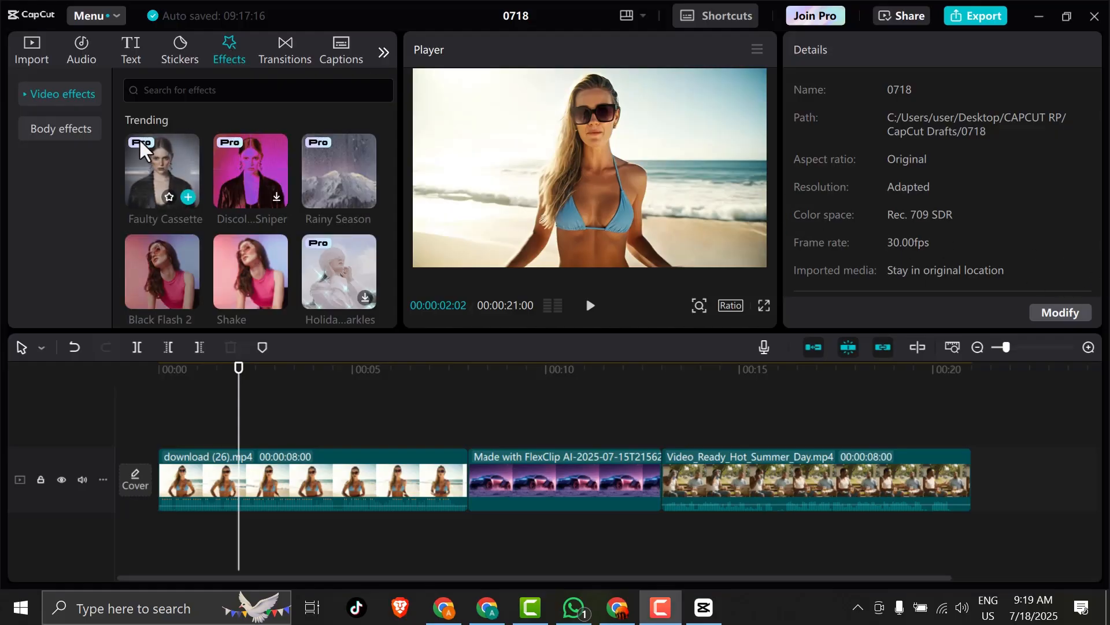
scroll(279, 243, down, 3)
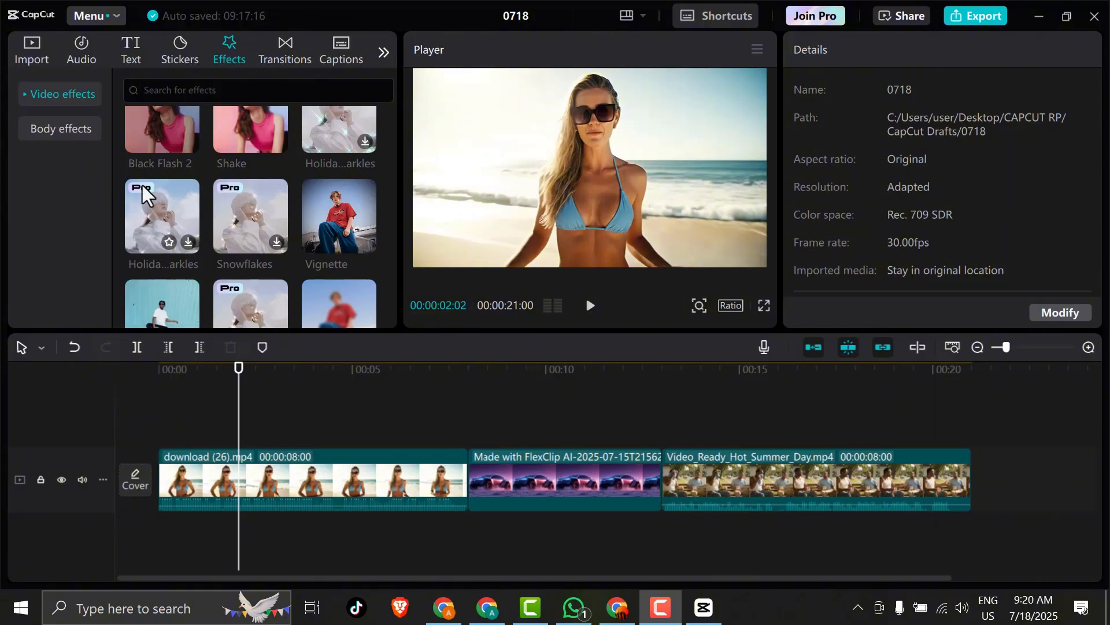
scroll(240, 239, down, 2)
scroll(247, 238, down, 1)
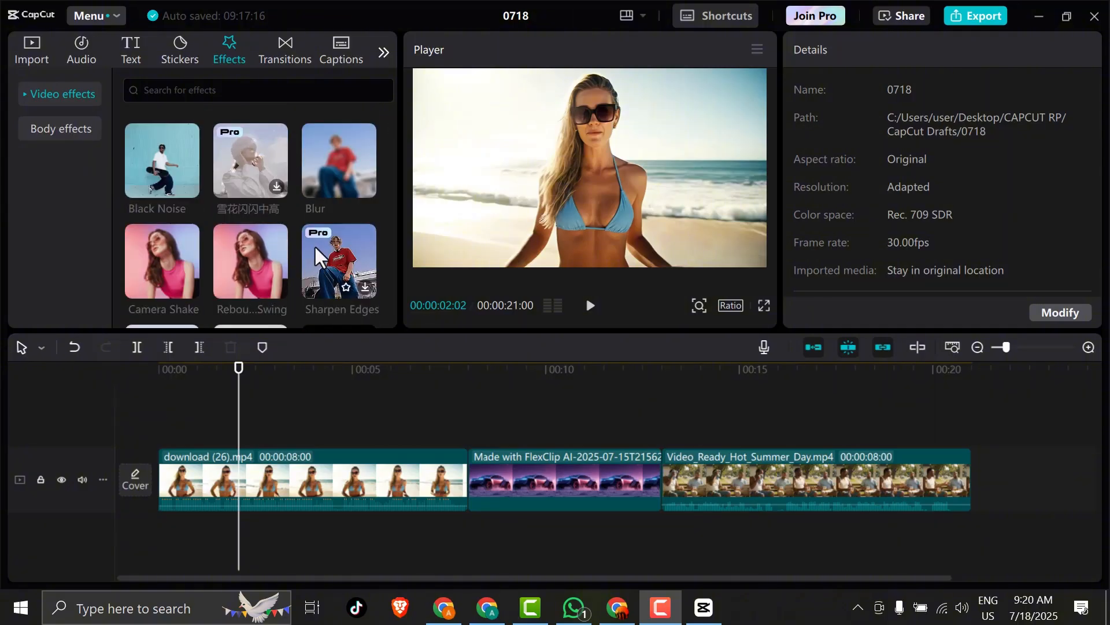
scroll(255, 239, up, 6)
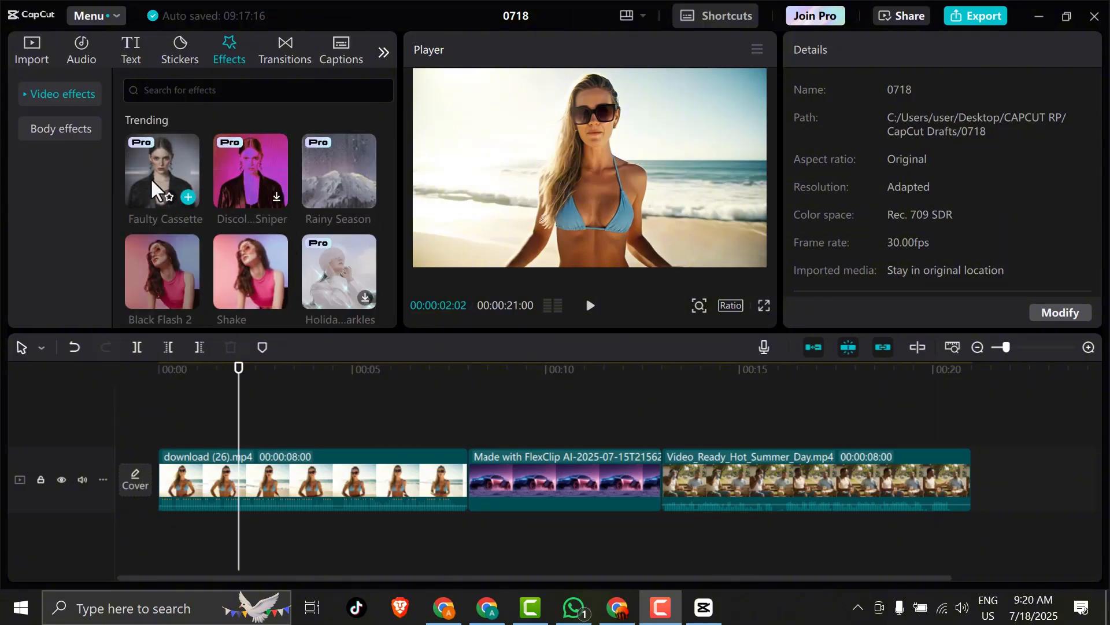
drag(152, 178, 421, 445)
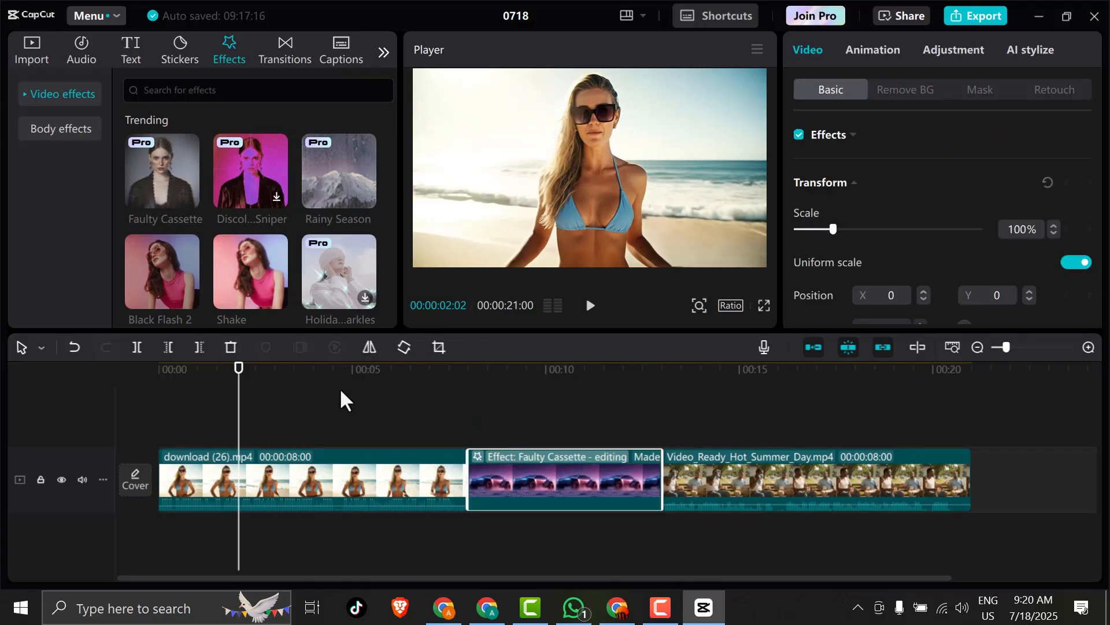
drag(238, 417, 517, 455)
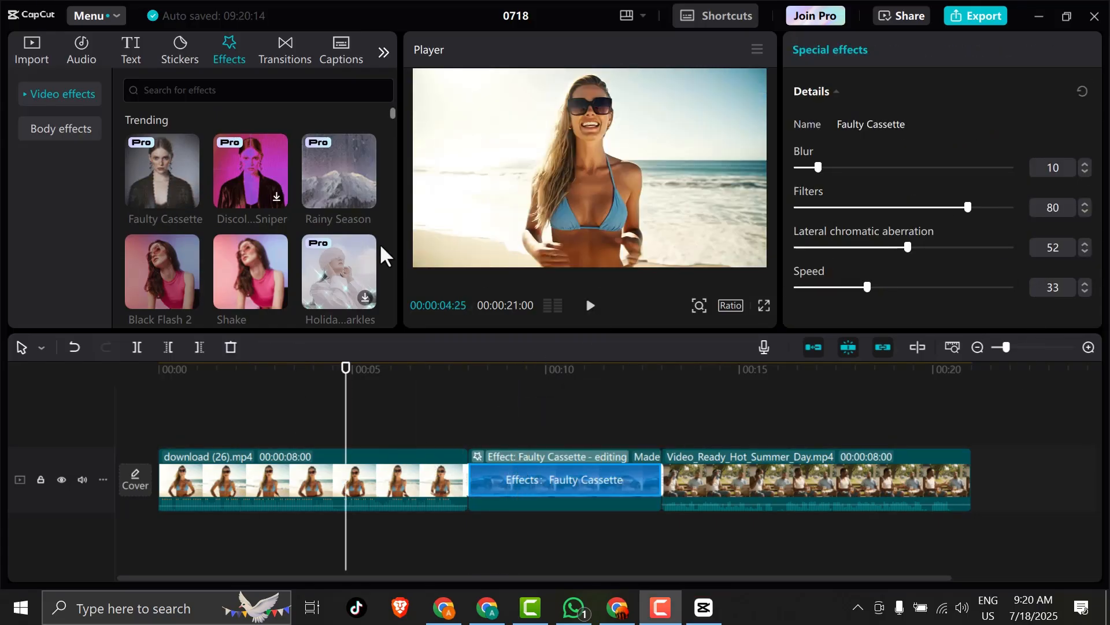
Step: Try the Pro effect Gleam on the download (26).mp4 clip, preview it near the clip's start and remove it
scroll(268, 248, down, 5)
scroll(263, 263, down, 3)
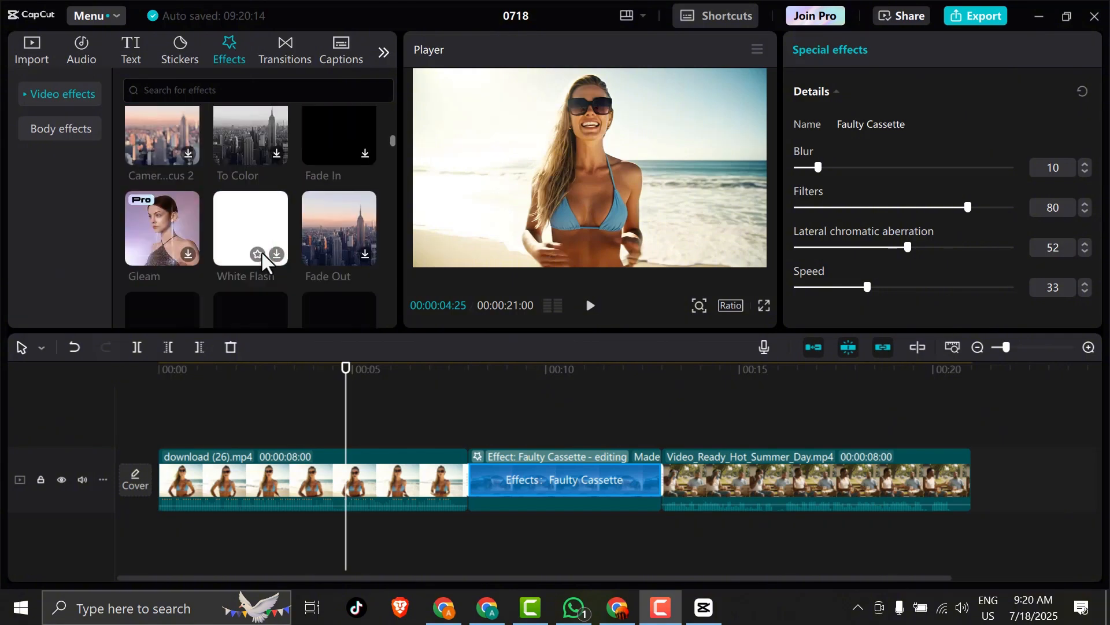
click(177, 158)
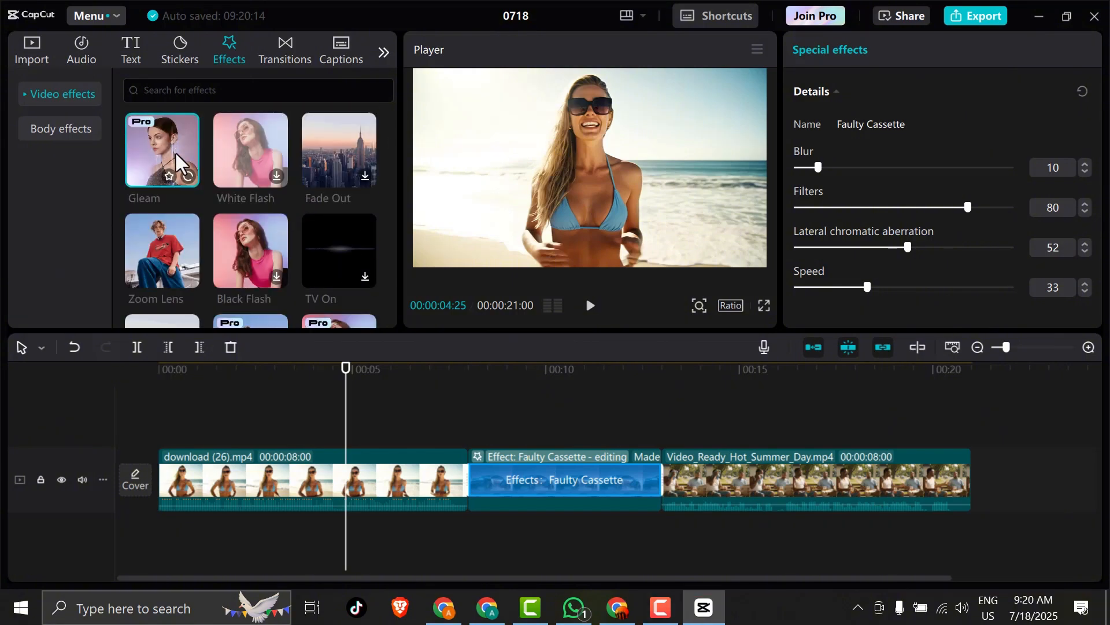
drag(161, 149, 223, 472)
drag(344, 428, 170, 462)
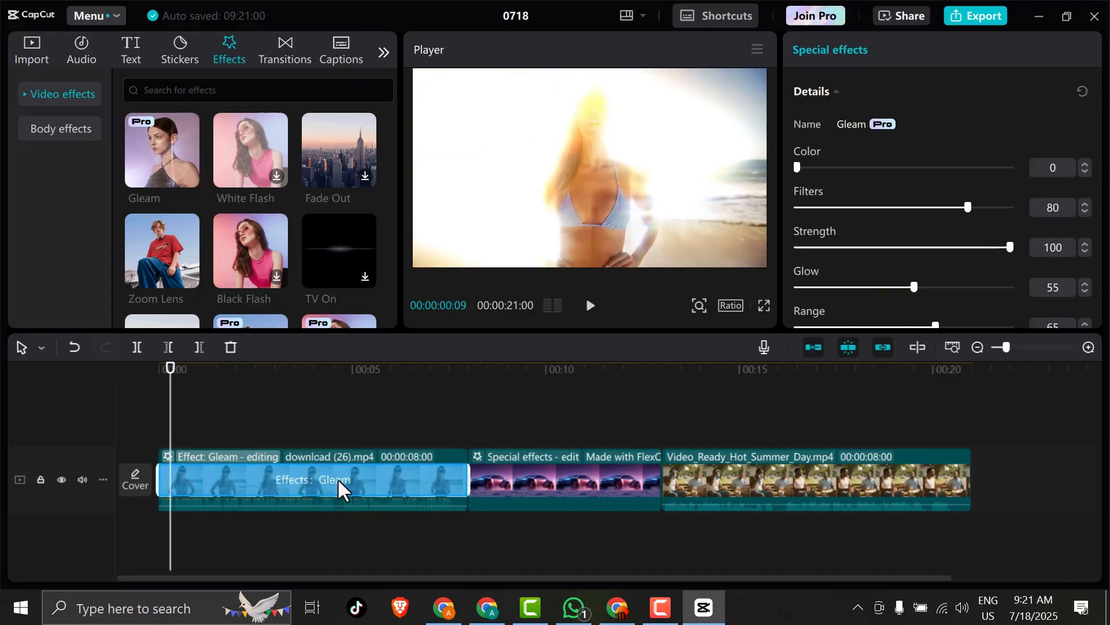
key(Delete)
Step: Apply the Pro effect Mini Zoom to the download (26).mp4 clip and play a short preview of it
scroll(258, 199, down, 3)
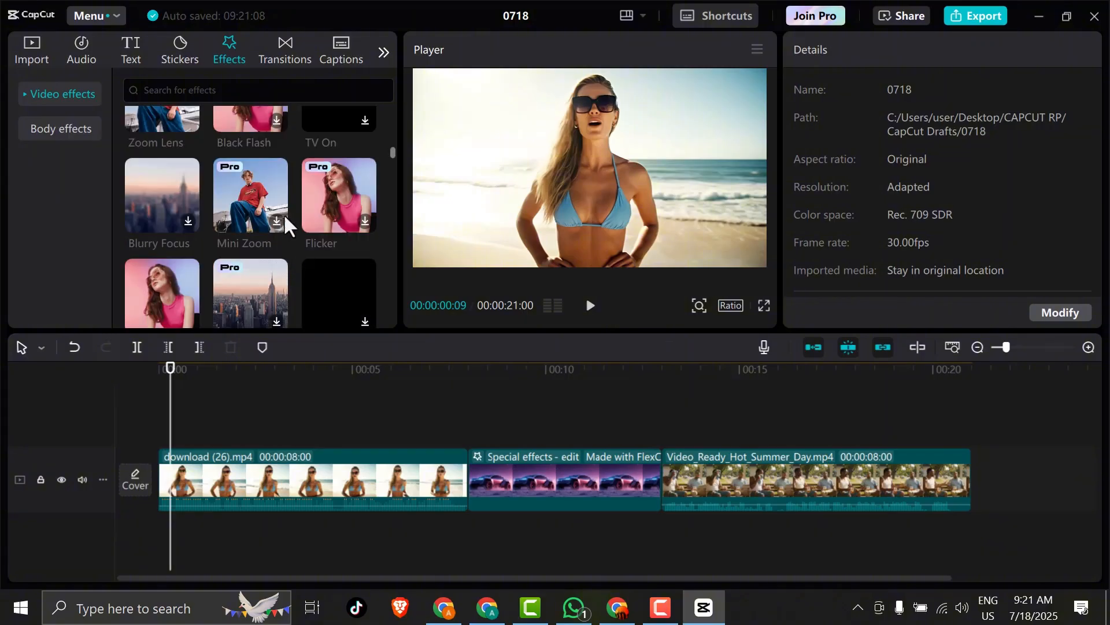
click(252, 182)
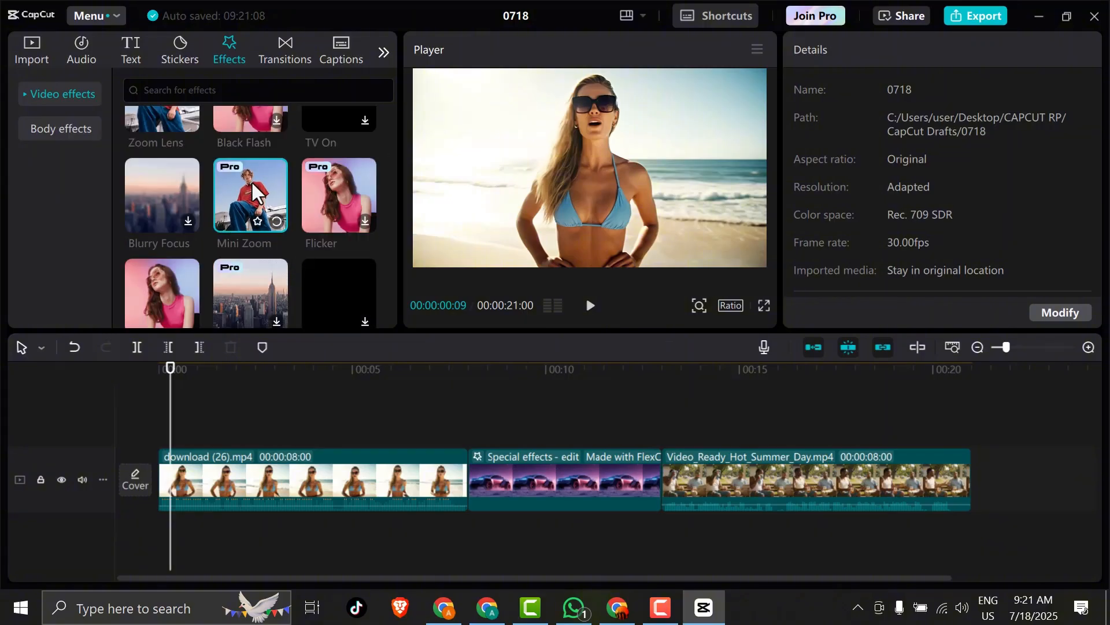
drag(251, 180, 324, 485)
click(590, 305)
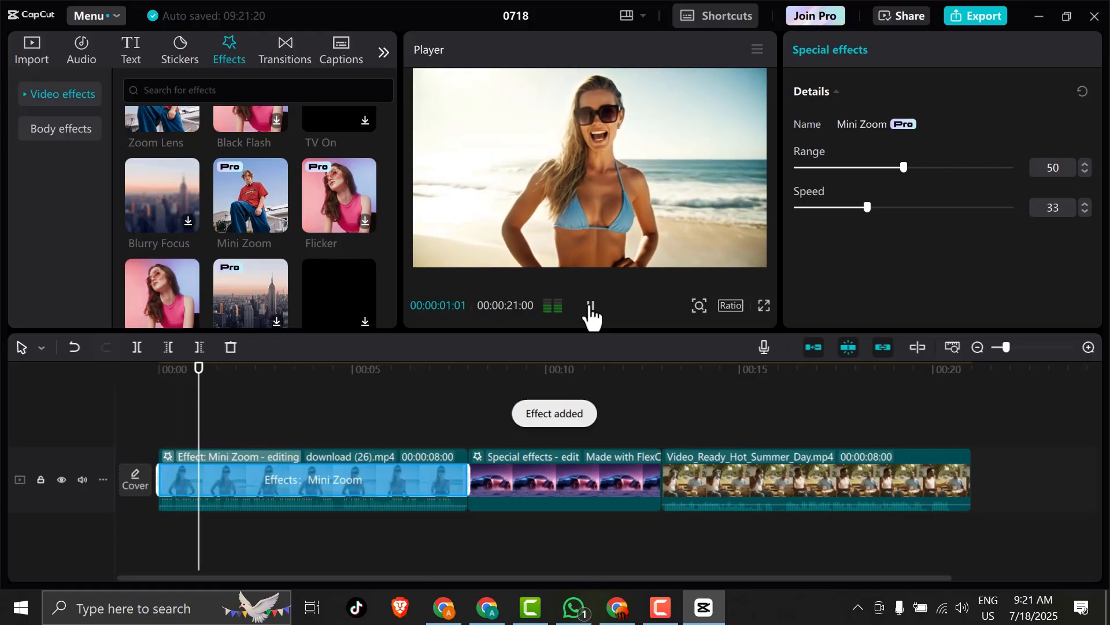
click(590, 307)
Step: Apply the Pro effect Wobbly Black to the Video_Ready_Hot_Summer_Day.mp4 clip and play a short preview of it
drag(259, 422, 805, 532)
scroll(221, 219, down, 10)
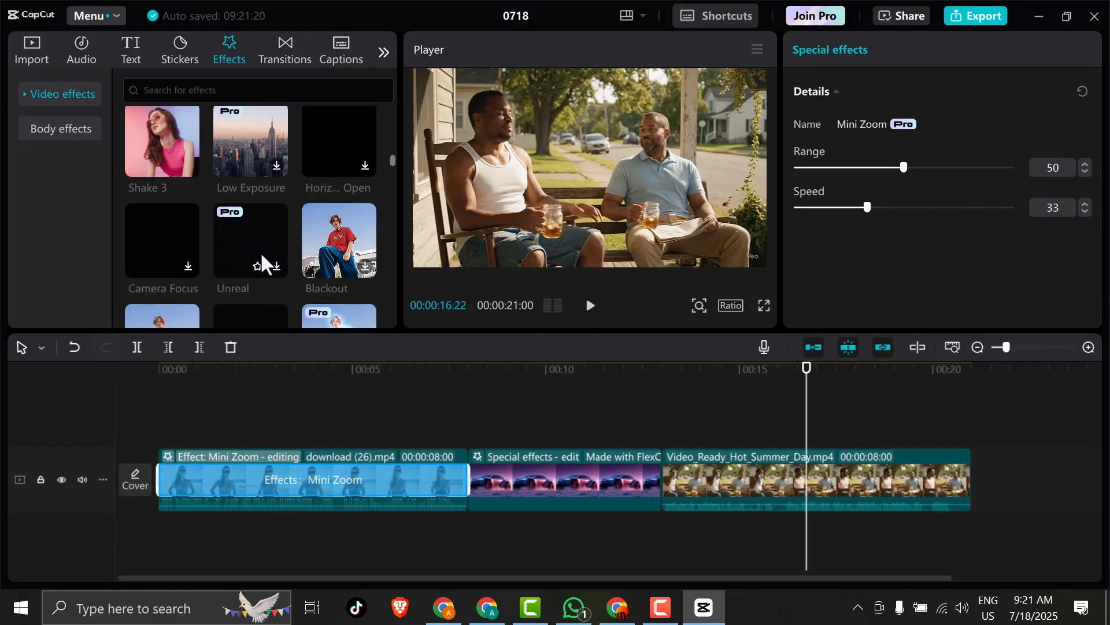
scroll(270, 254, down, 5)
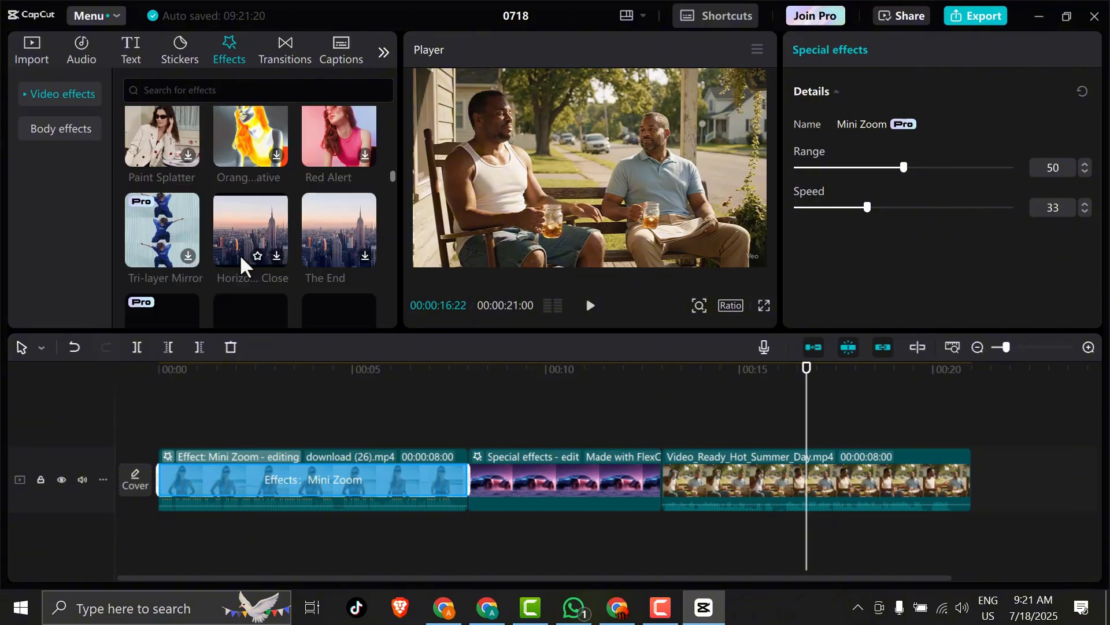
scroll(300, 274, down, 4)
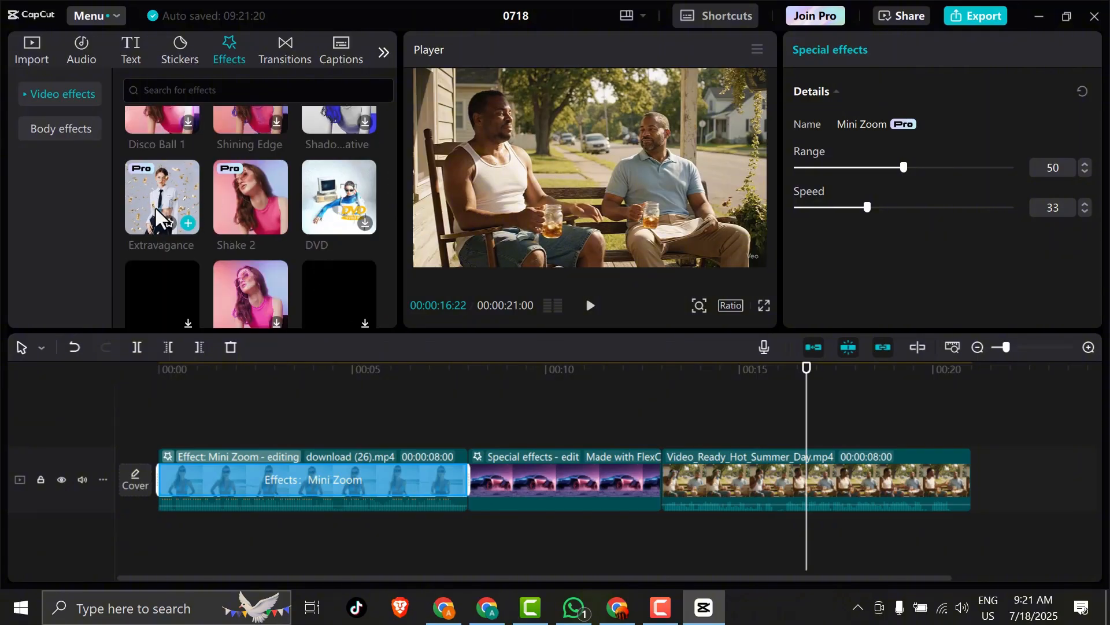
scroll(155, 206, down, 3)
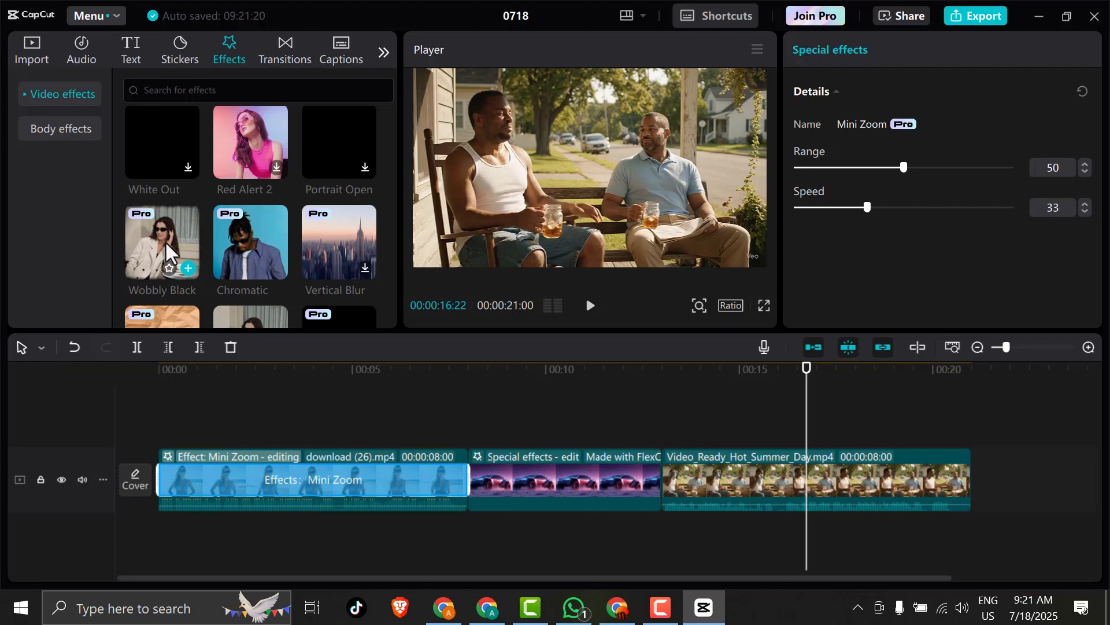
drag(665, 477, 667, 478)
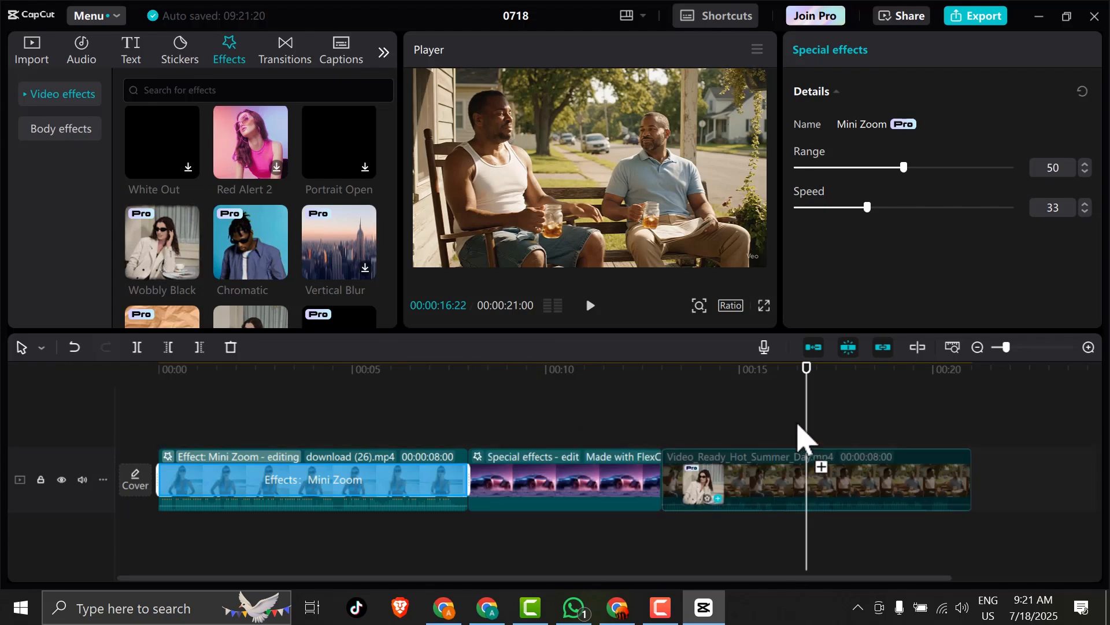
drag(804, 426, 724, 435)
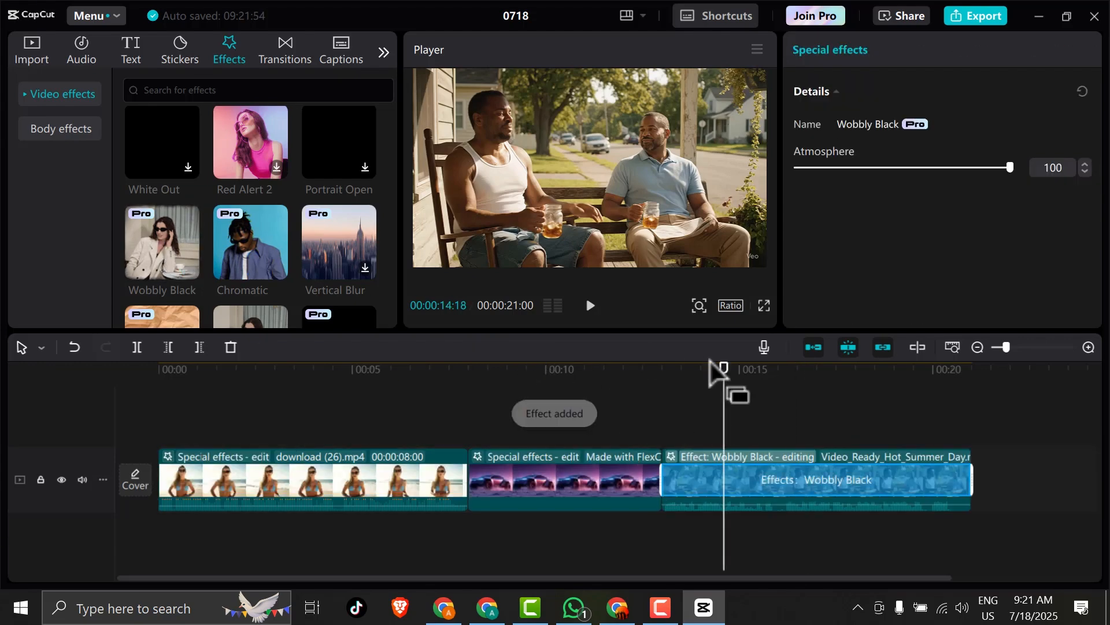
click(590, 306)
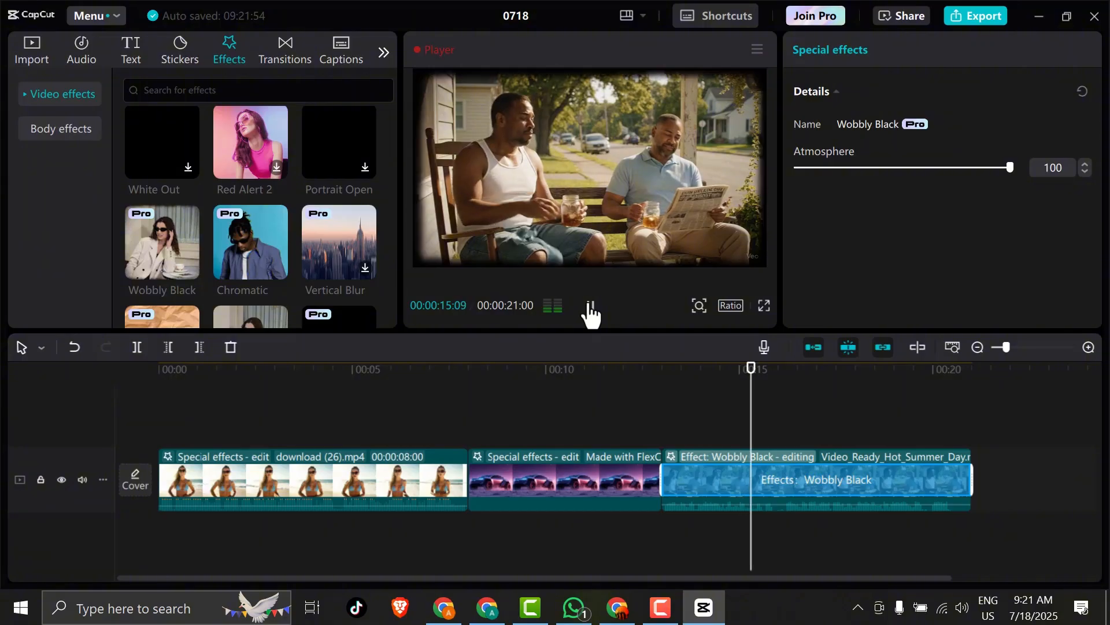
click(590, 306)
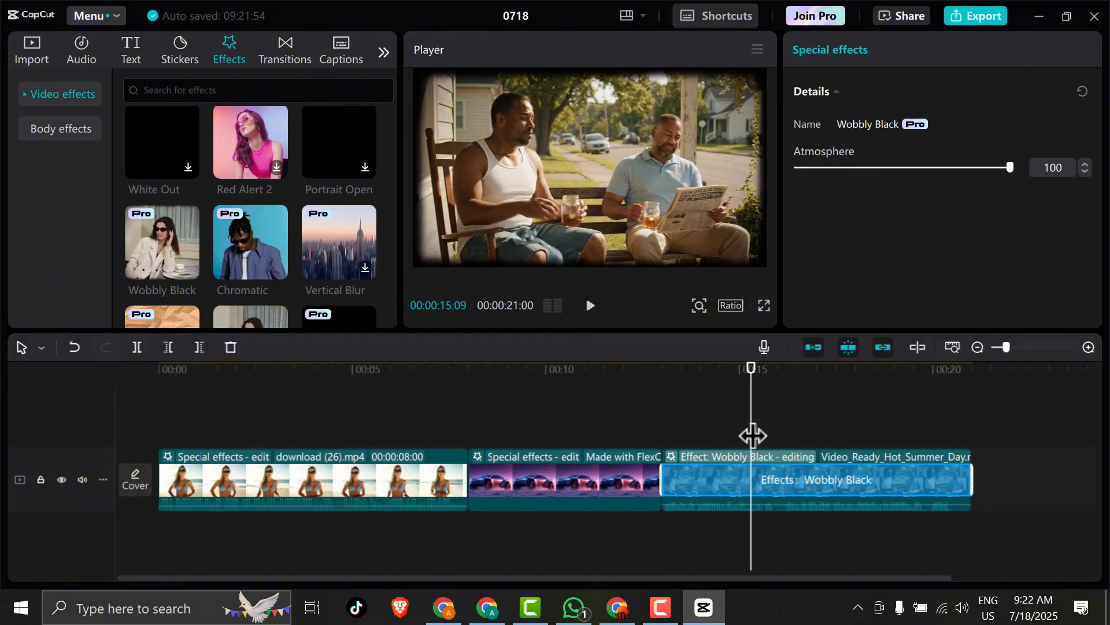
Step: Add the Pro transitions Black Fade between the first two clips and Superimpose between the last two, accepting duplicate frames
click(302, 401)
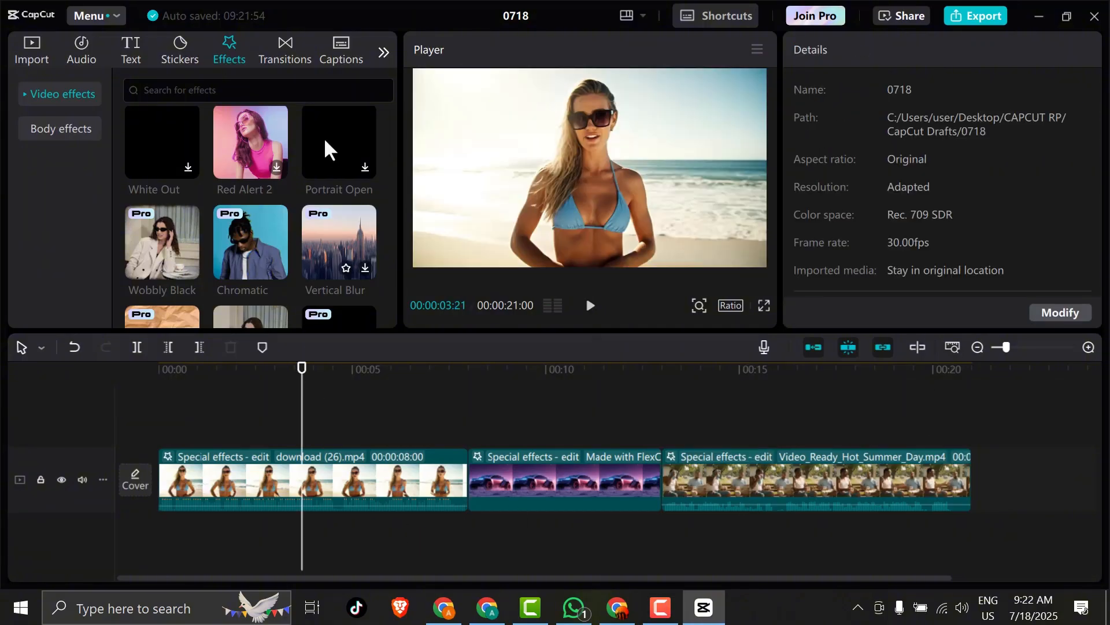
click(294, 46)
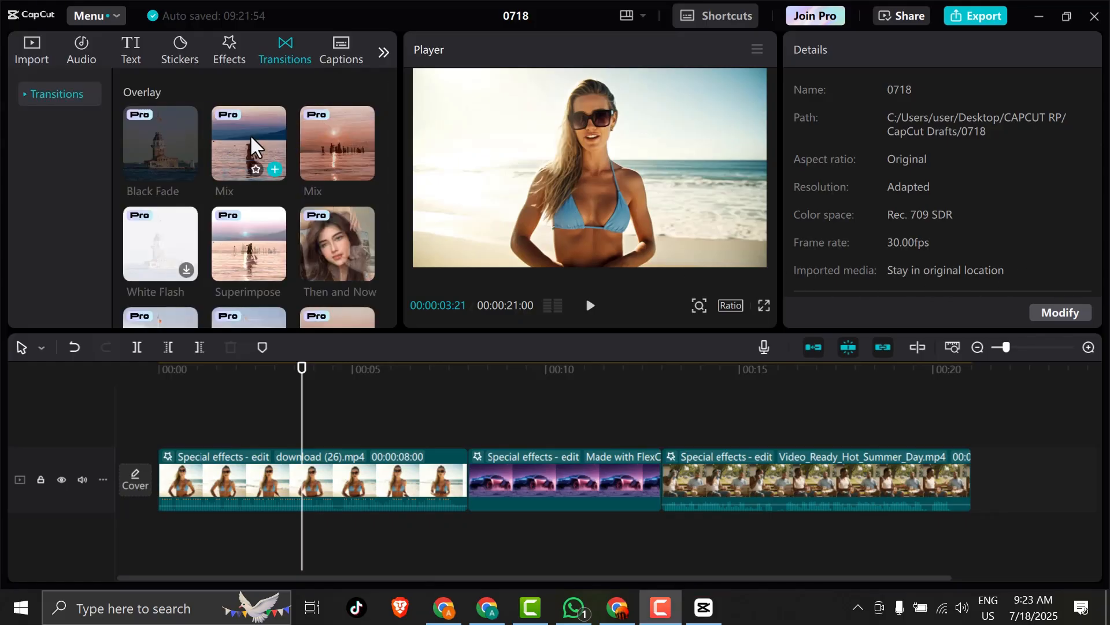
drag(157, 140, 468, 479)
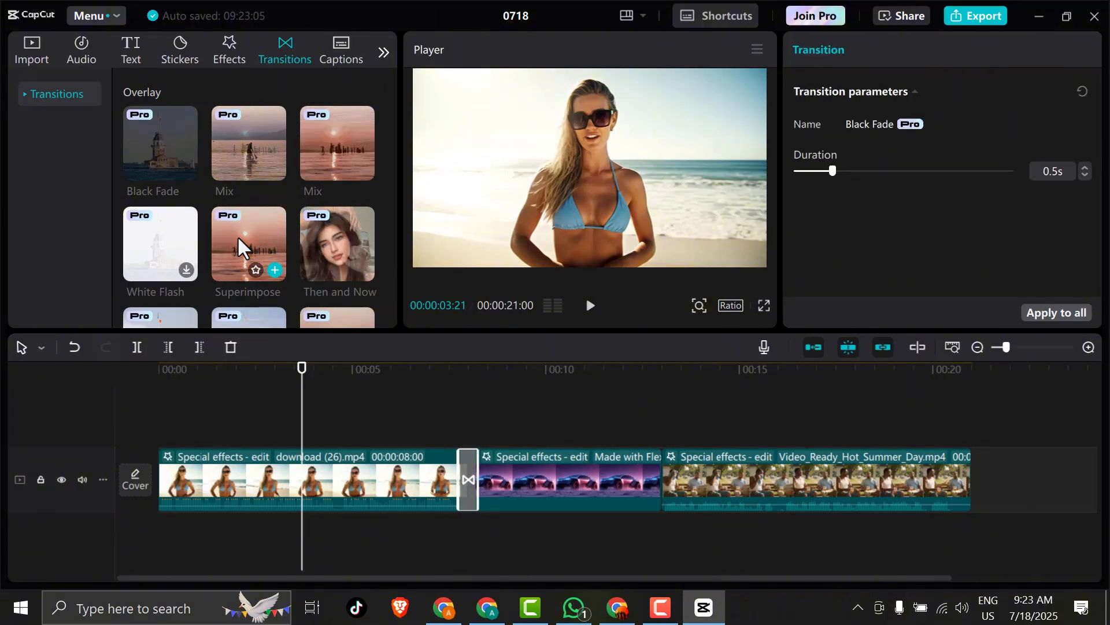
mouse_move(237, 236)
mouse_down()
mouse_move(520, 405)
mouse_move(630, 493)
mouse_move(661, 483)
mouse_up()
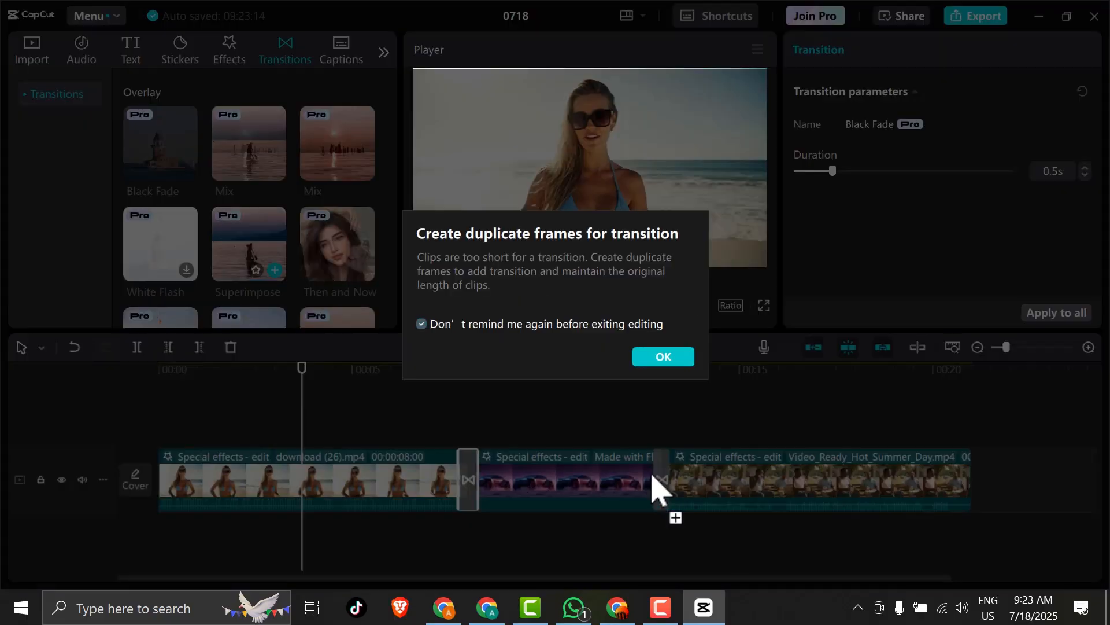
click(651, 353)
drag(303, 406, 380, 421)
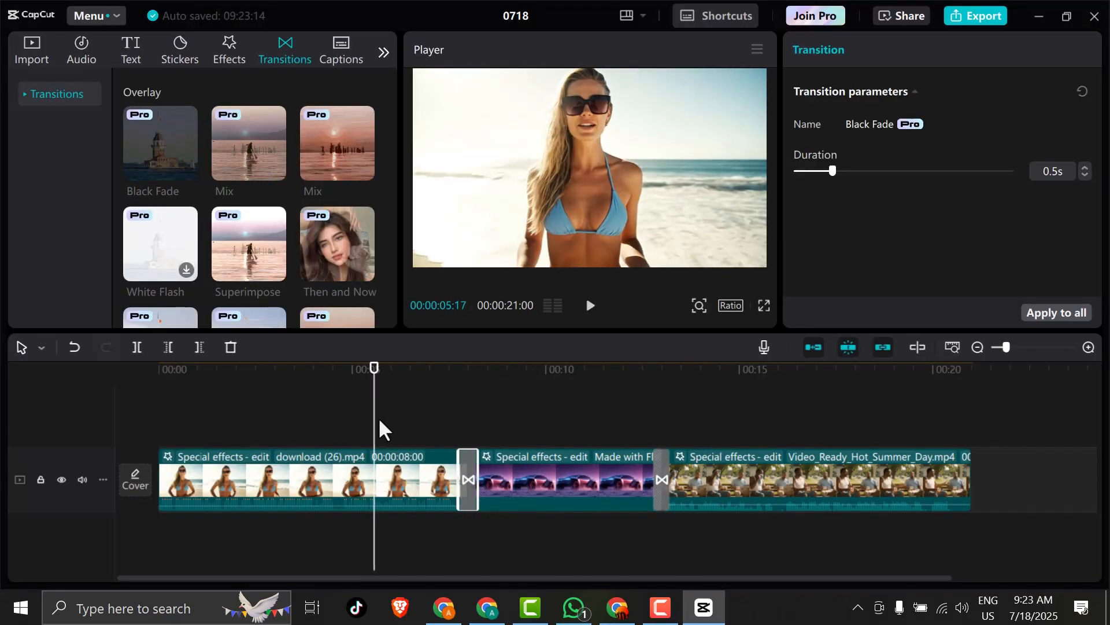
Step: Generate auto captions with the spoken language on Auto detect and filler-word identification enabled, declining the Pro subscription
click(340, 48)
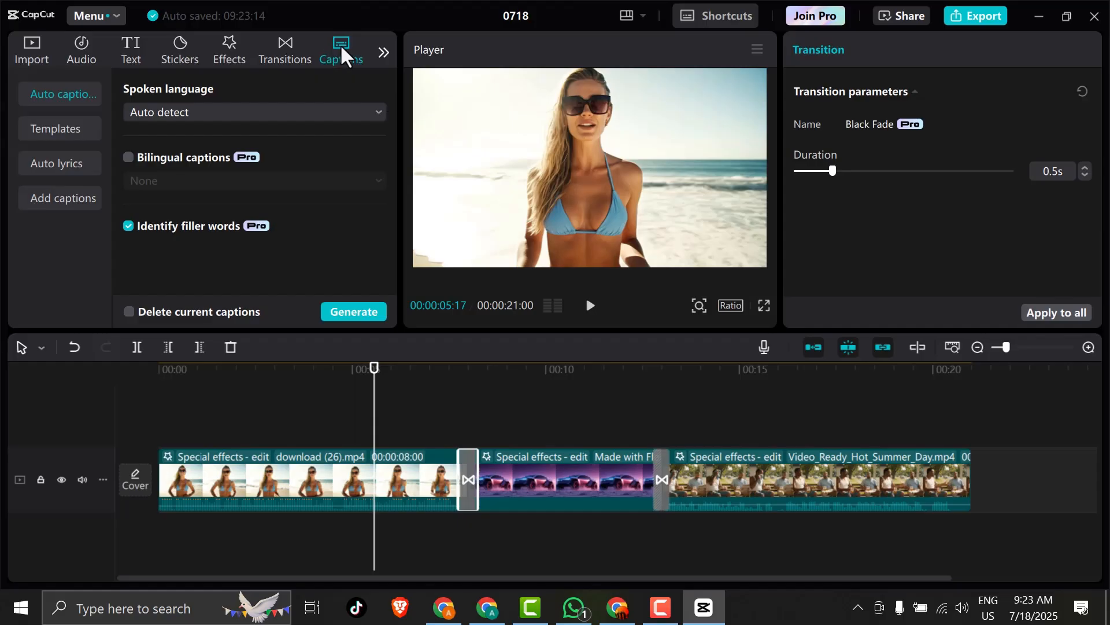
click(358, 310)
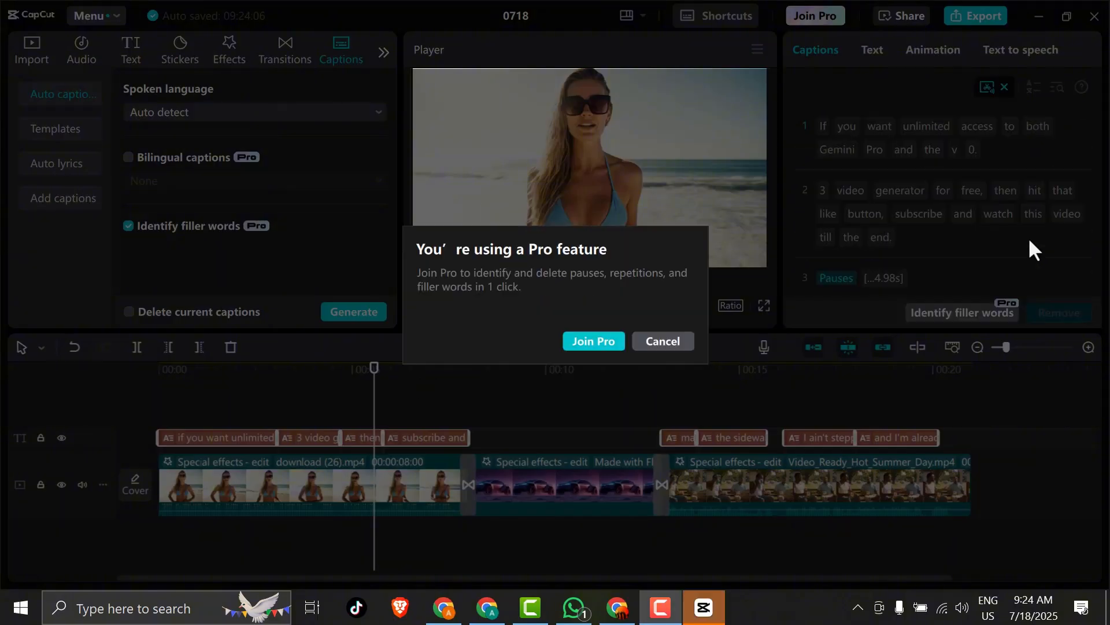
click(667, 342)
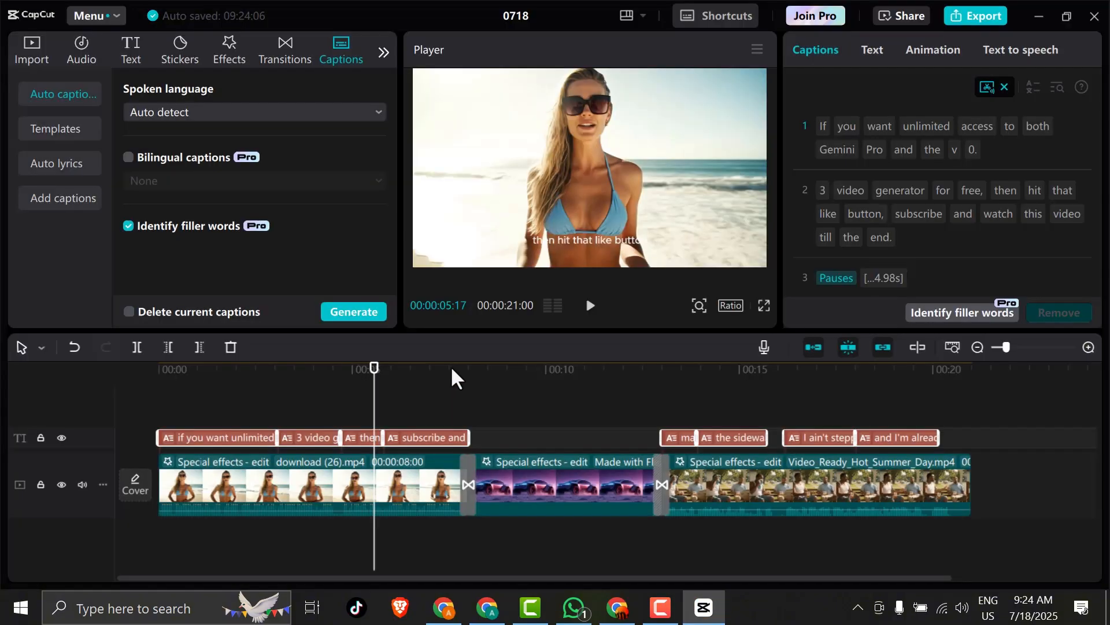
Step: Restyle the captions with a Trending caption template that uses white and yellow text
click(52, 129)
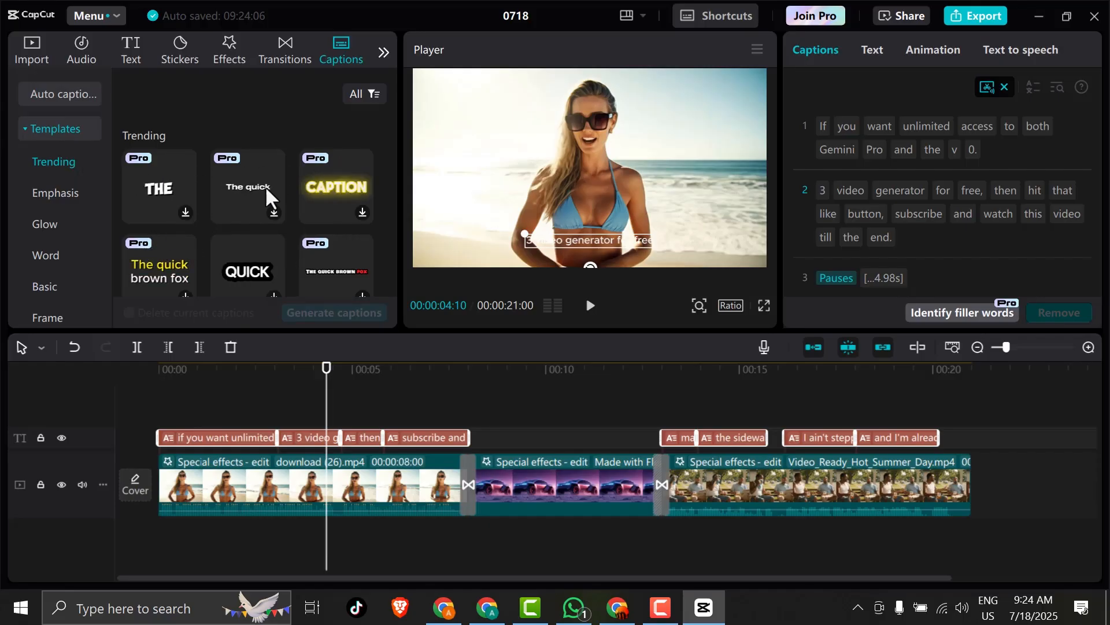
scroll(267, 193, down, 2)
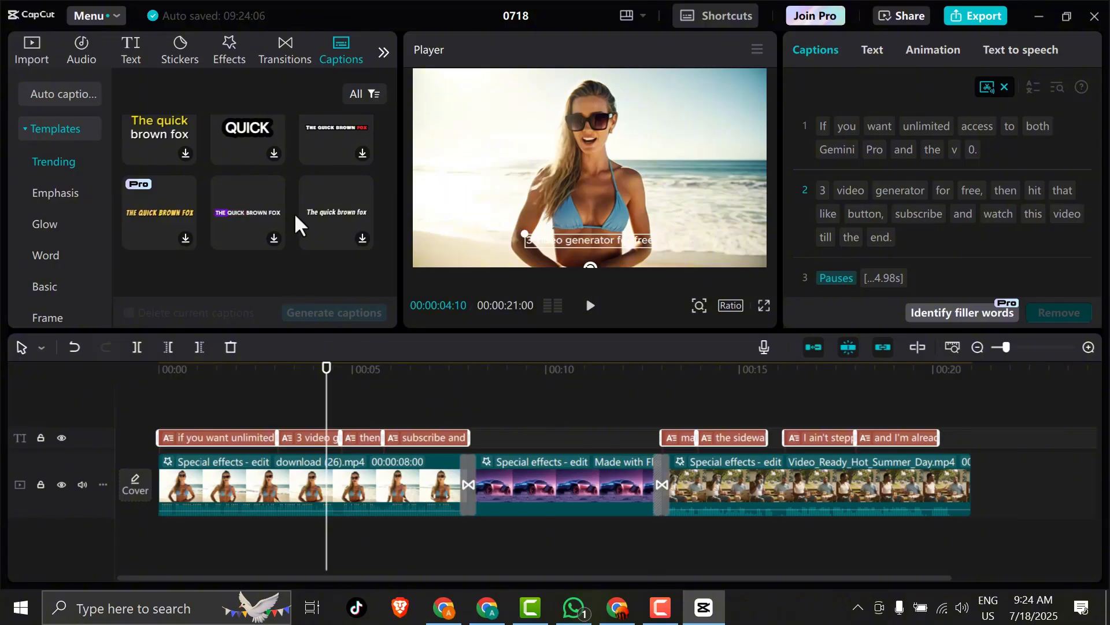
click(339, 211)
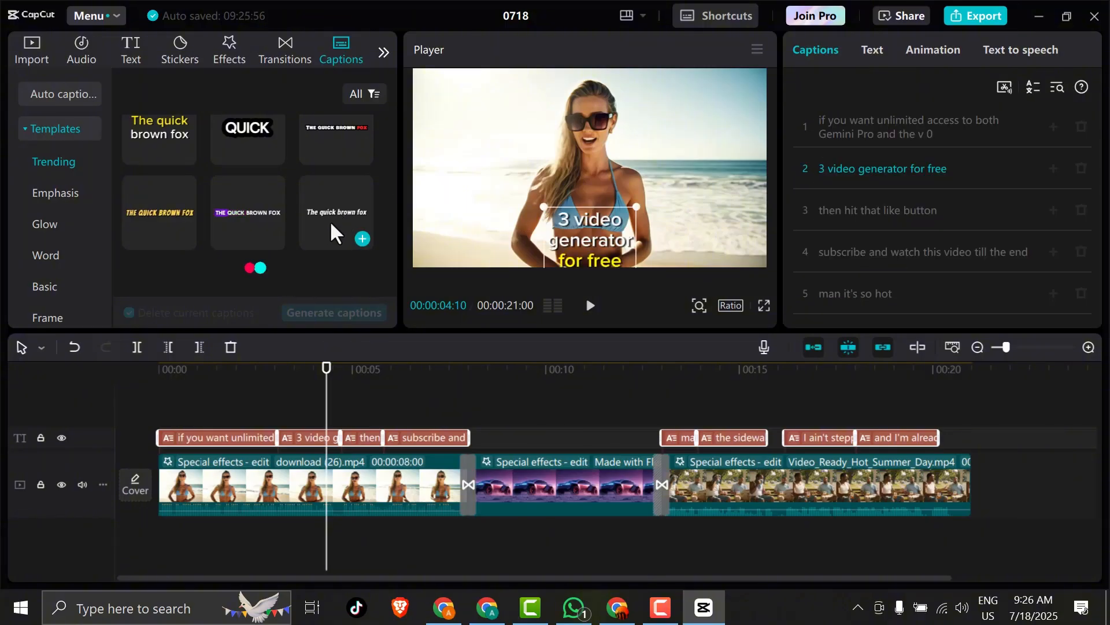
Step: Generate new captions with the bold yellow "THE QUICK BROWN FOX" Pro template from the Emphasis category, deleting the current captions
click(55, 192)
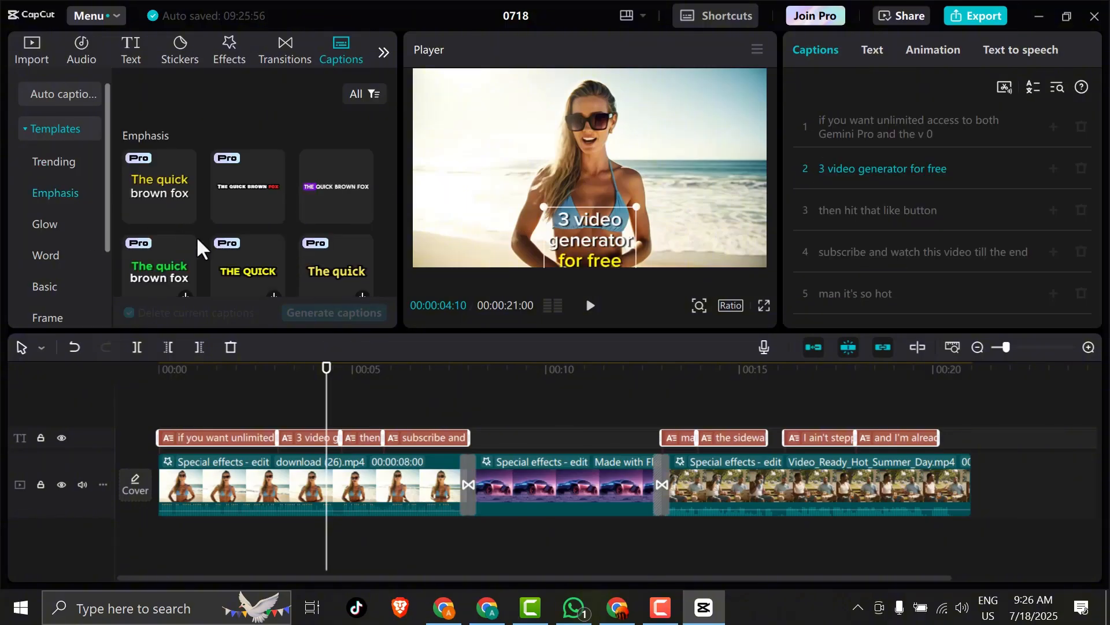
scroll(196, 236, down, 1)
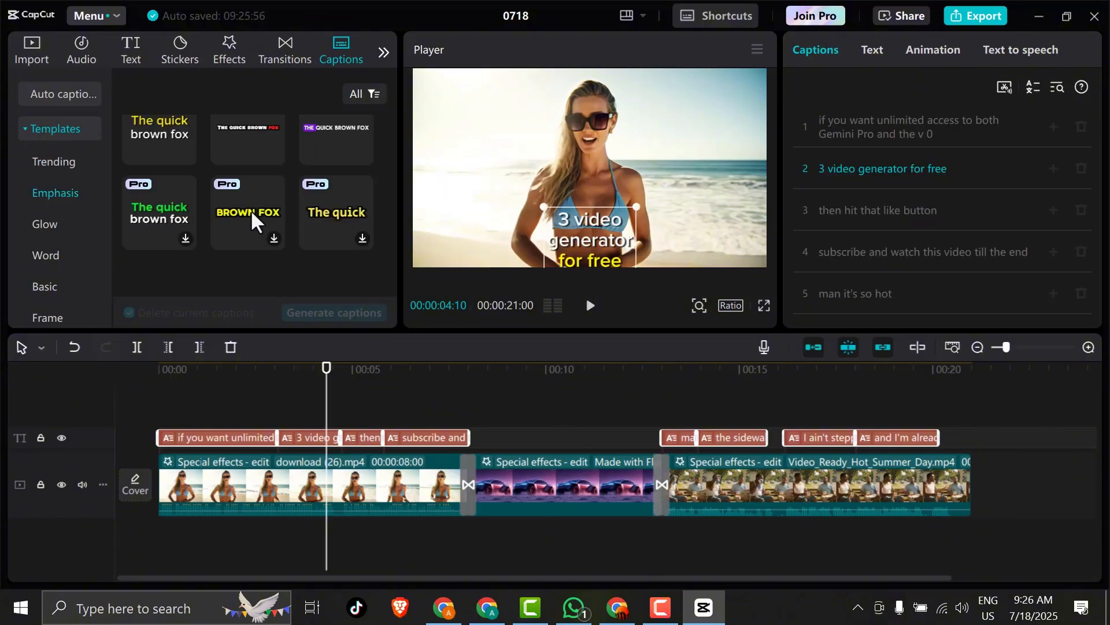
click(251, 209)
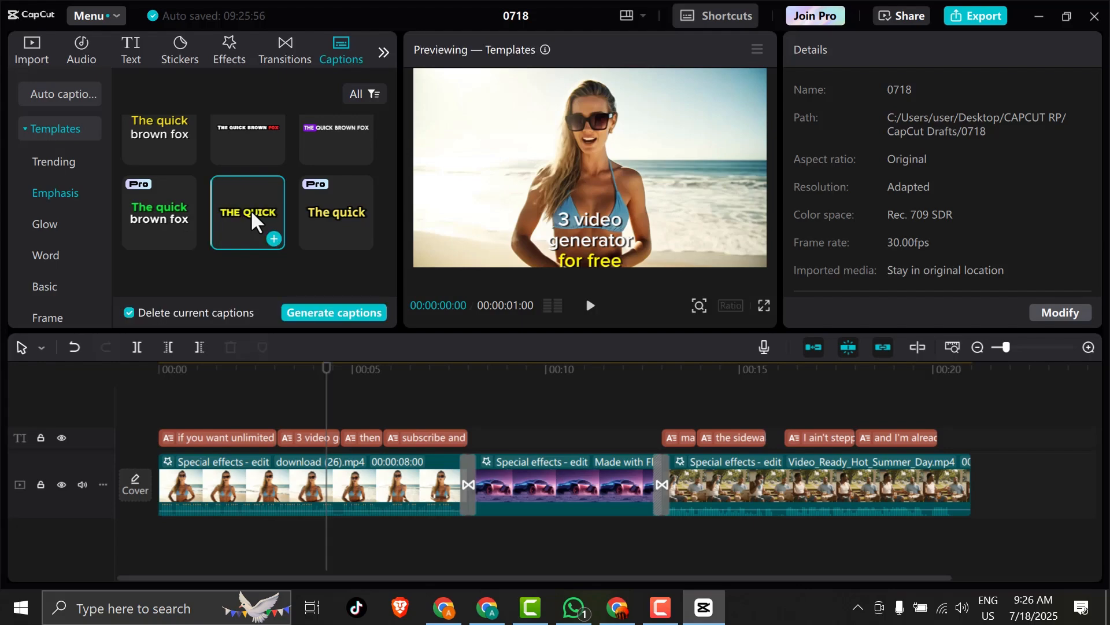
click(334, 312)
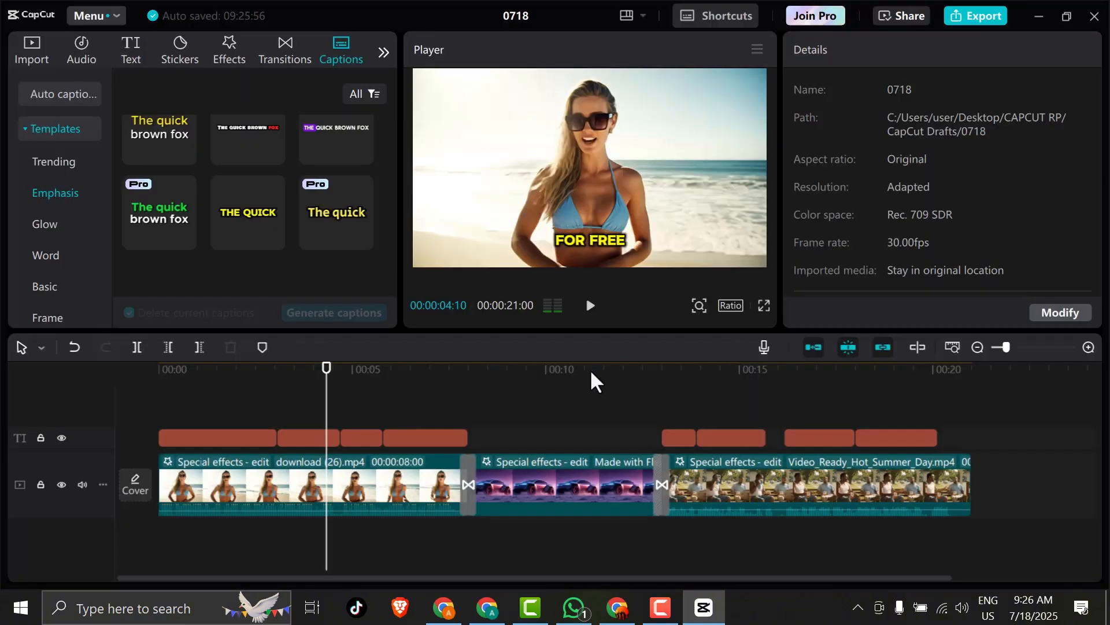
Step: Preview the yellow captions over the Video_Ready_Hot_Summer_Day.mp4 clip and play the sequence from its beginning
drag(327, 411, 809, 442)
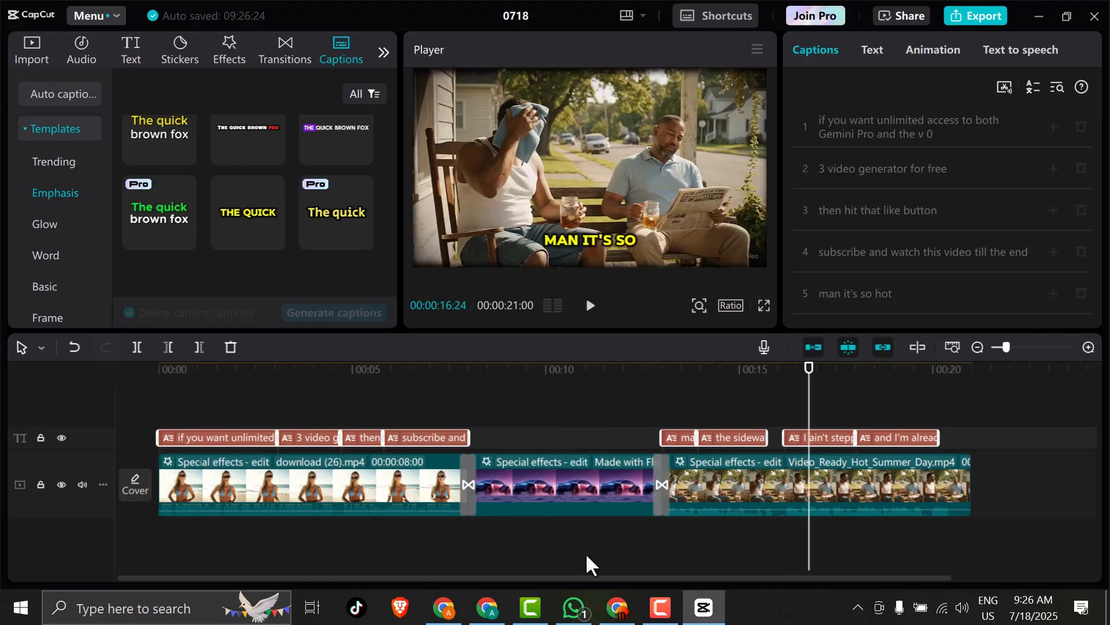
key(Home)
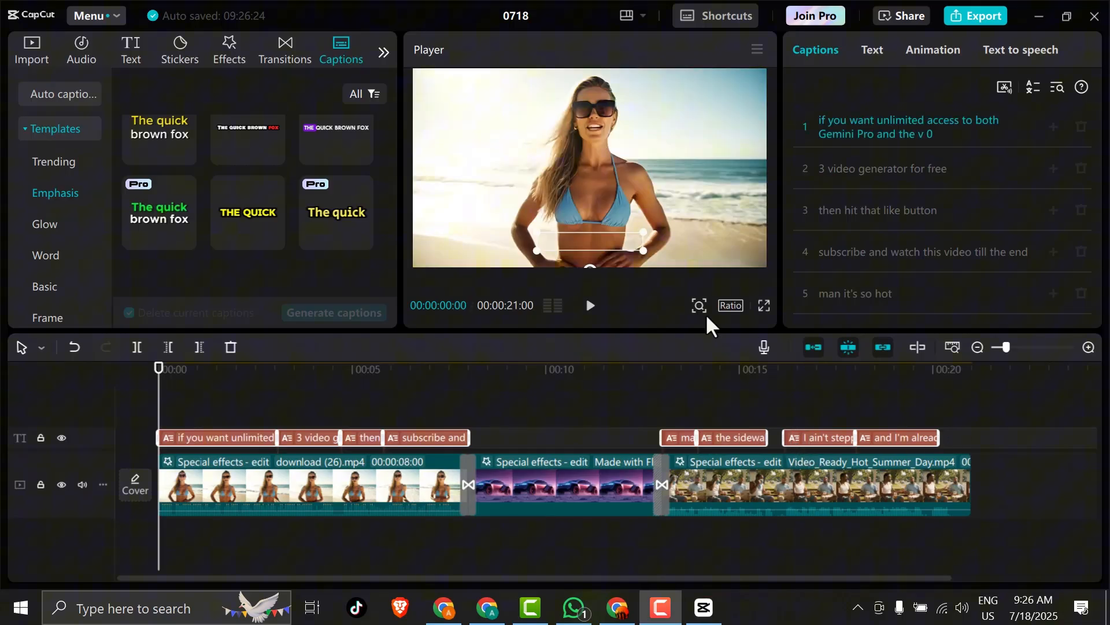
click(591, 307)
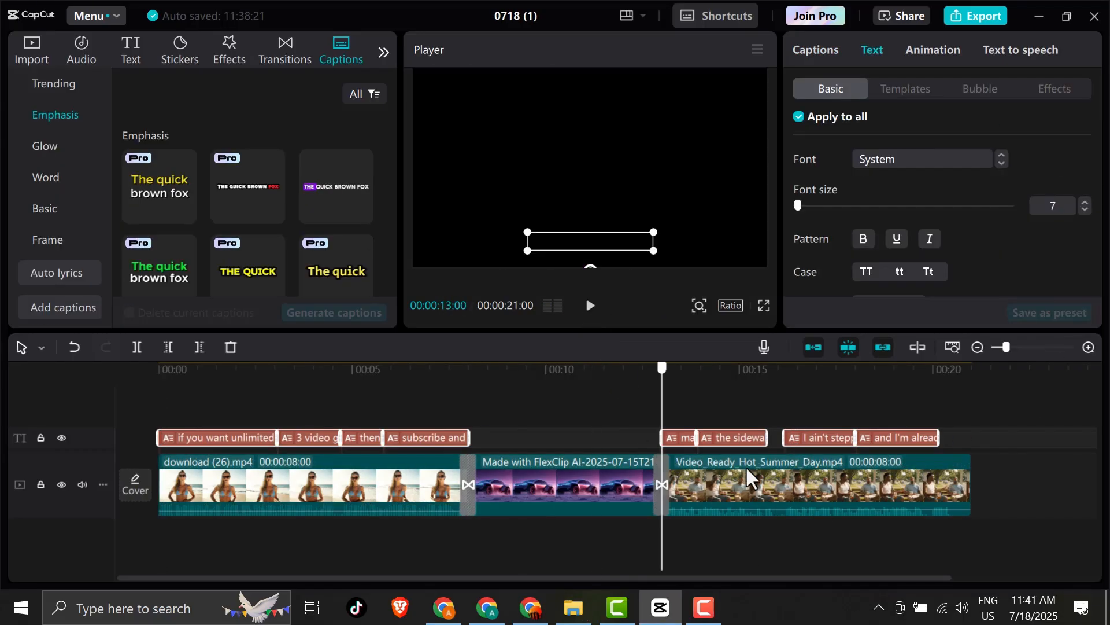
click(873, 495)
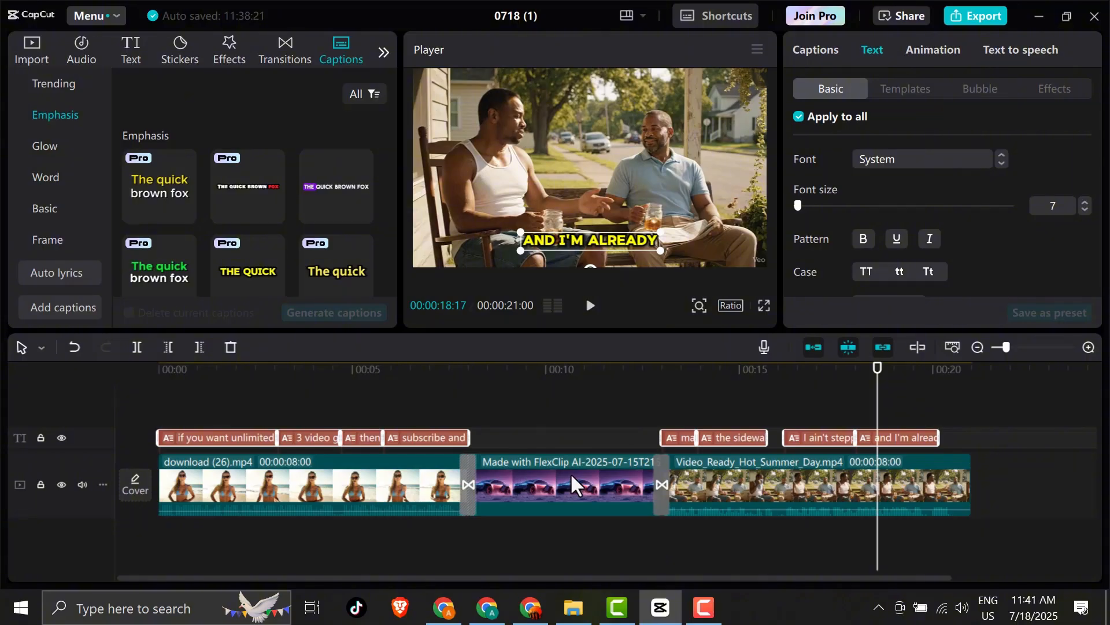
Step: Try to export the project and return to editing instead of joining Pro
click(977, 15)
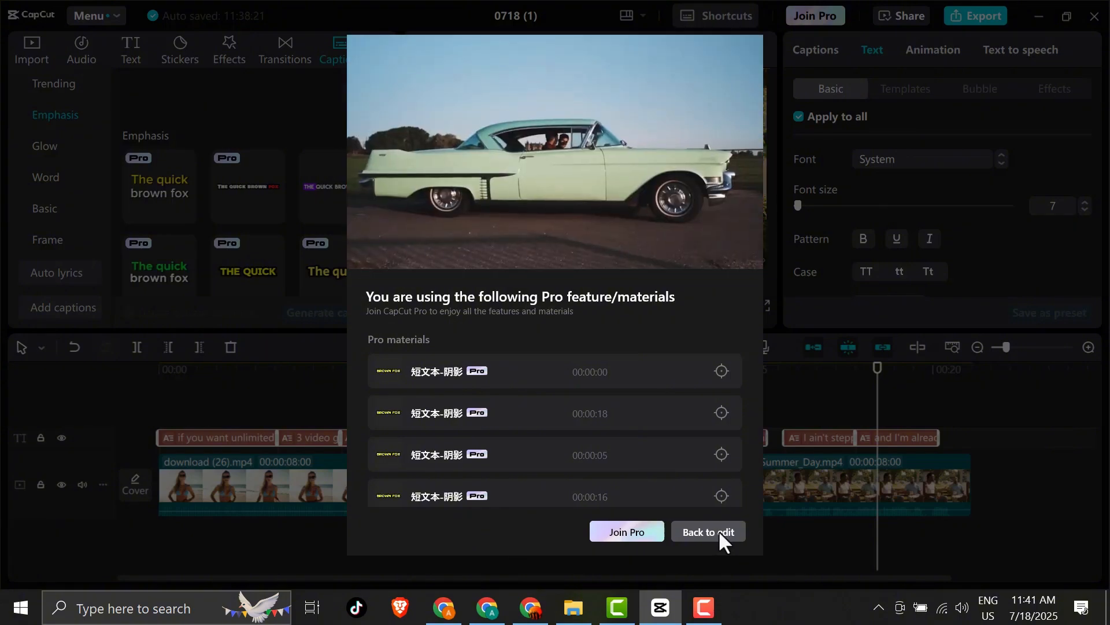
click(718, 531)
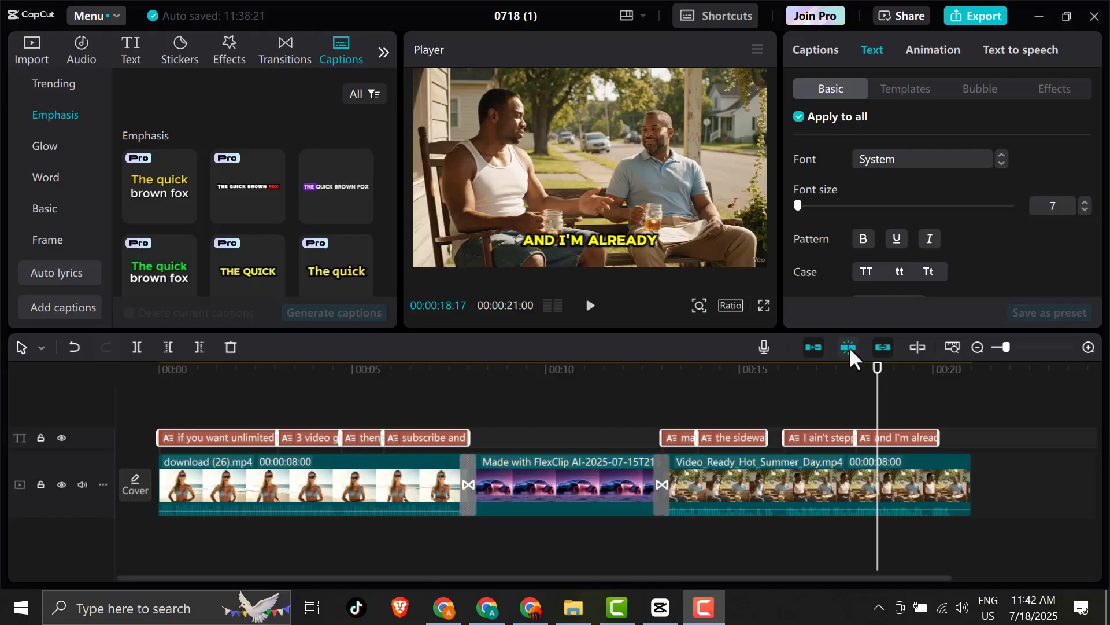
Step: Combine all the video clips, their transitions and the captions on the timeline into a single compound clip
click(1007, 403)
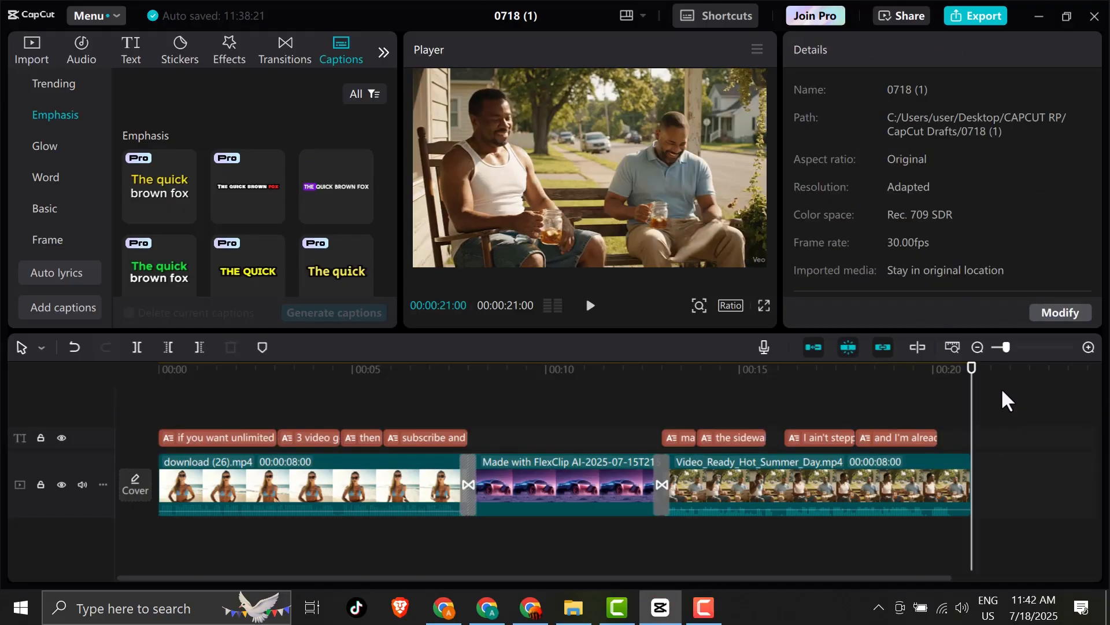
drag(1001, 387, 661, 528)
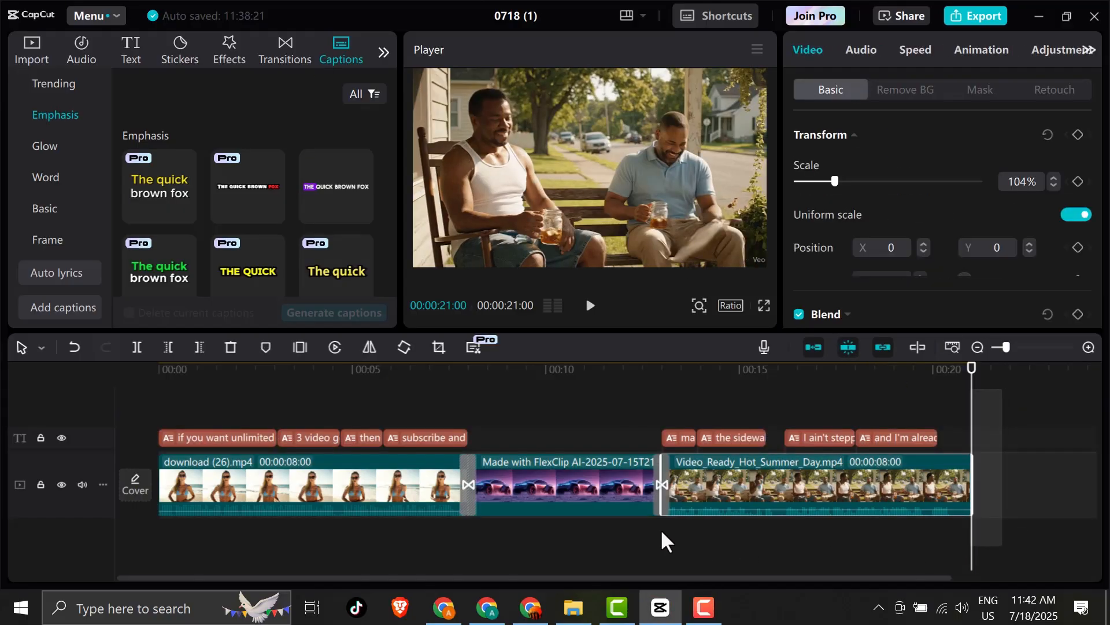
drag(136, 512, 127, 537)
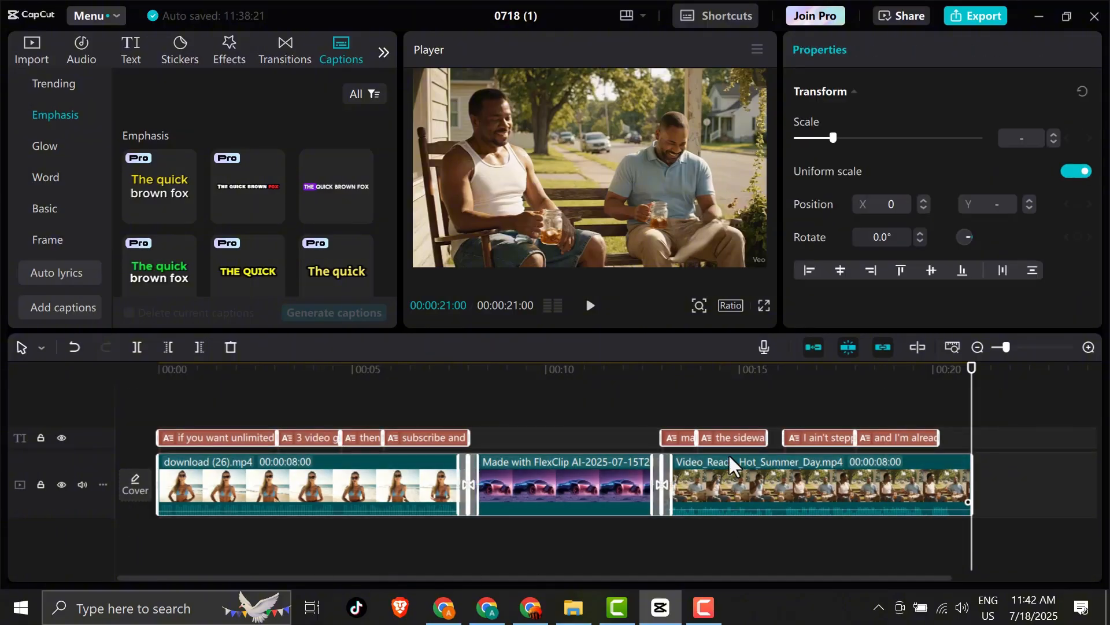
right_click(507, 487)
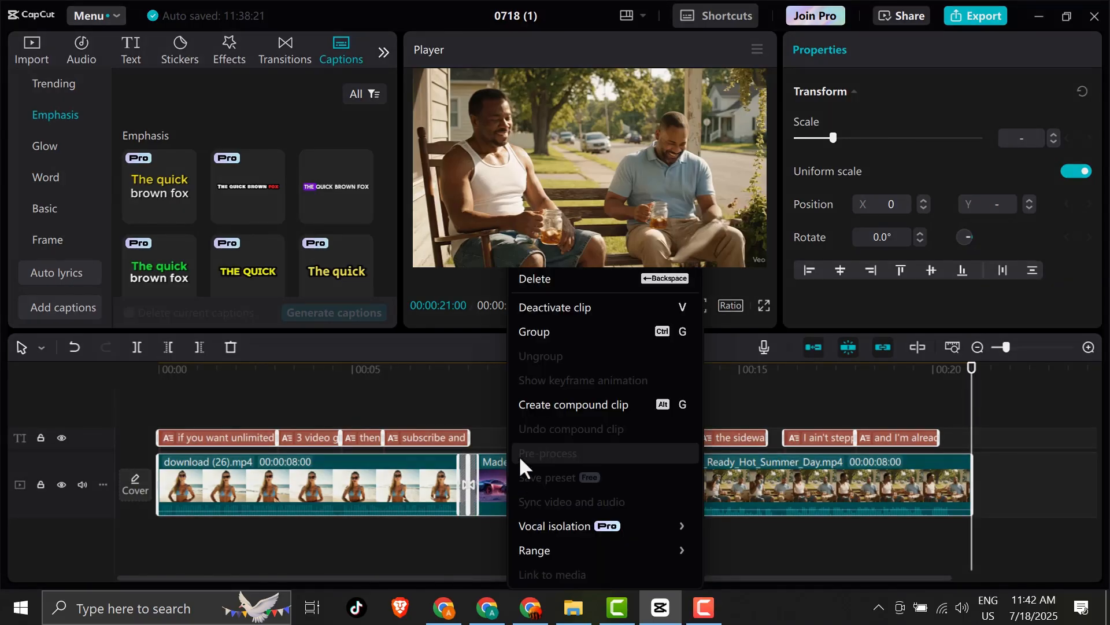
click(600, 403)
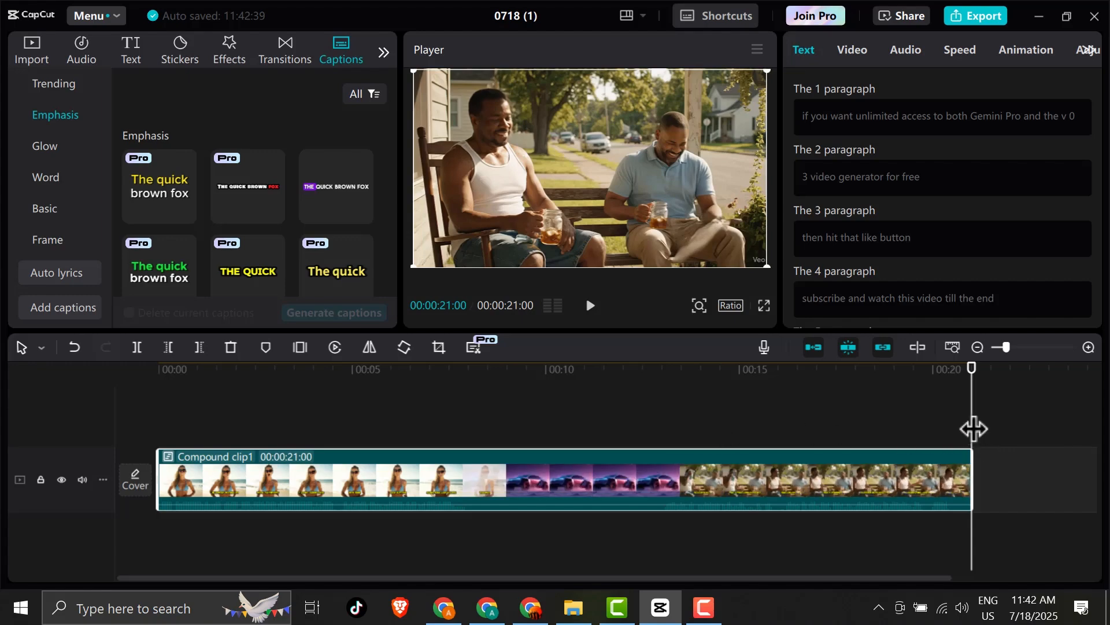
Step: Scrub through the compound clip to check its captions and pre-process it so that it is rendered into the draft folder
drag(962, 431, 723, 466)
drag(639, 467, 372, 471)
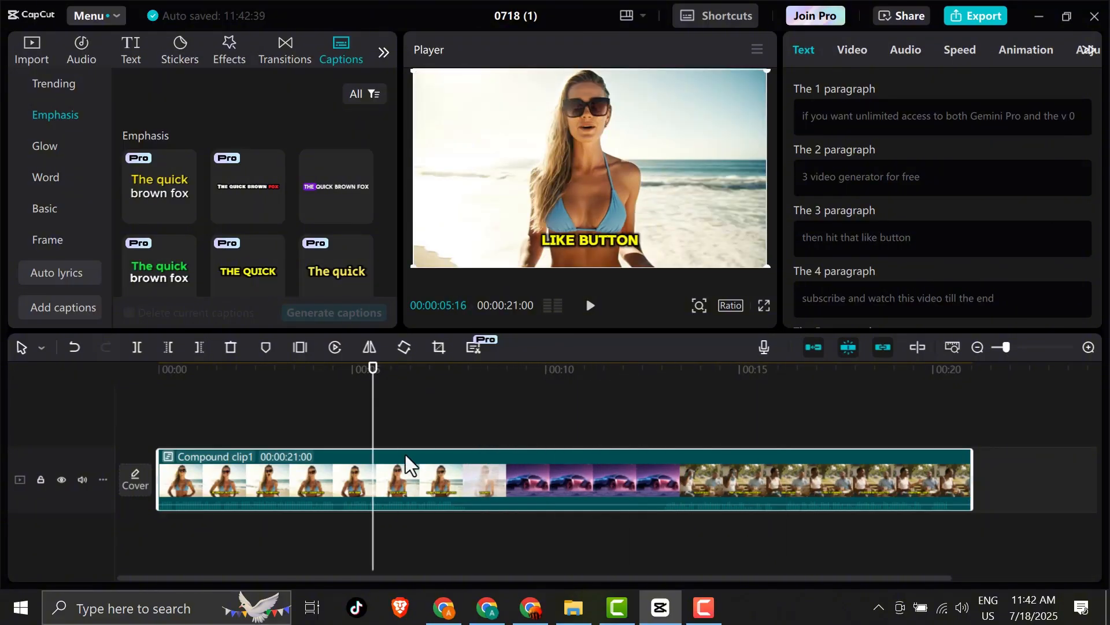
right_click(484, 480)
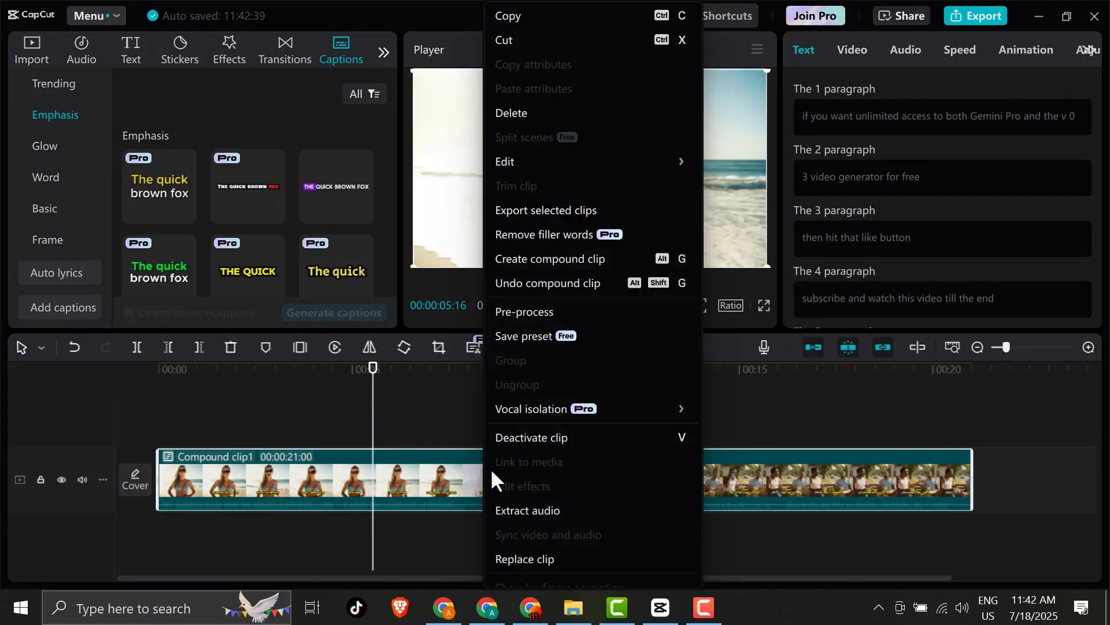
click(560, 312)
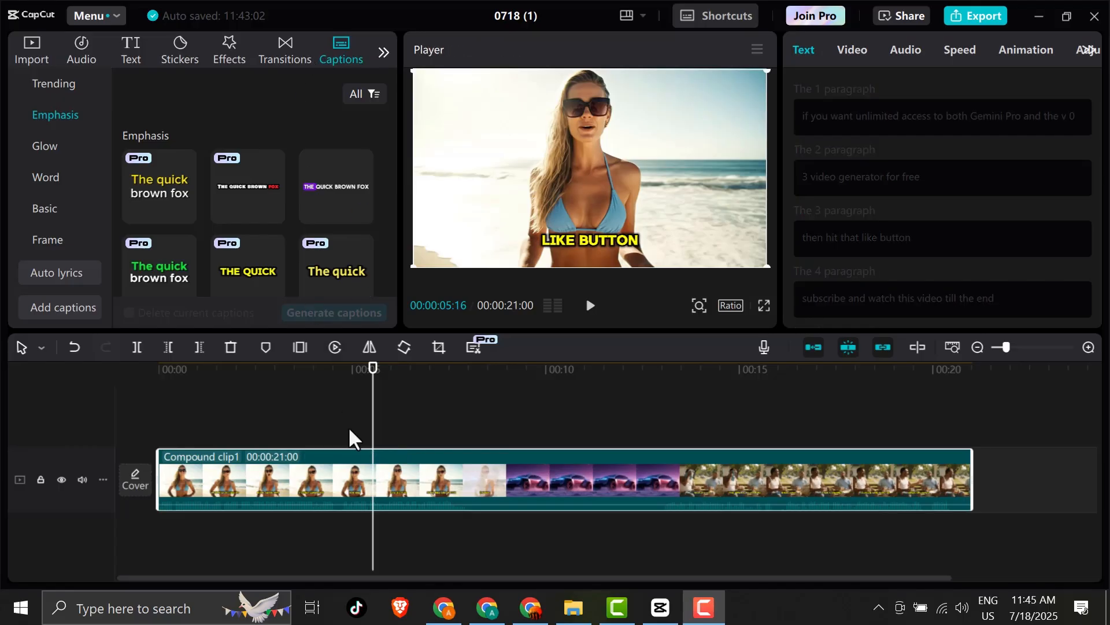
drag(385, 455, 487, 441)
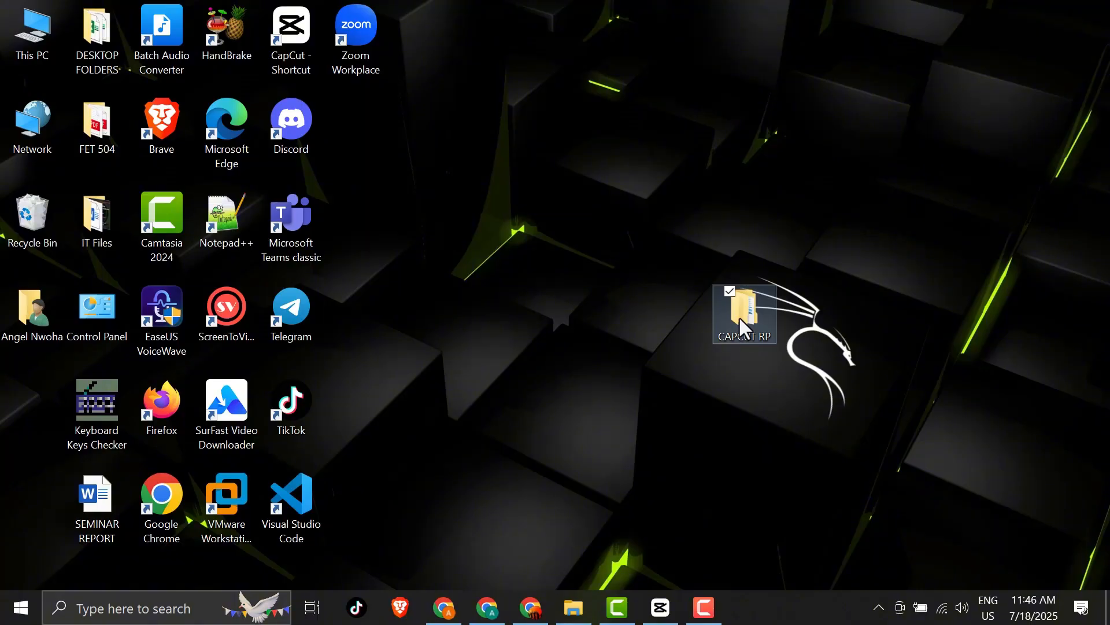
Step: Switch to File Explorer and open CAPCUT RP > CapCut Drafts > 0718 (1) > Resources > combination from the desktop
double_click(740, 318)
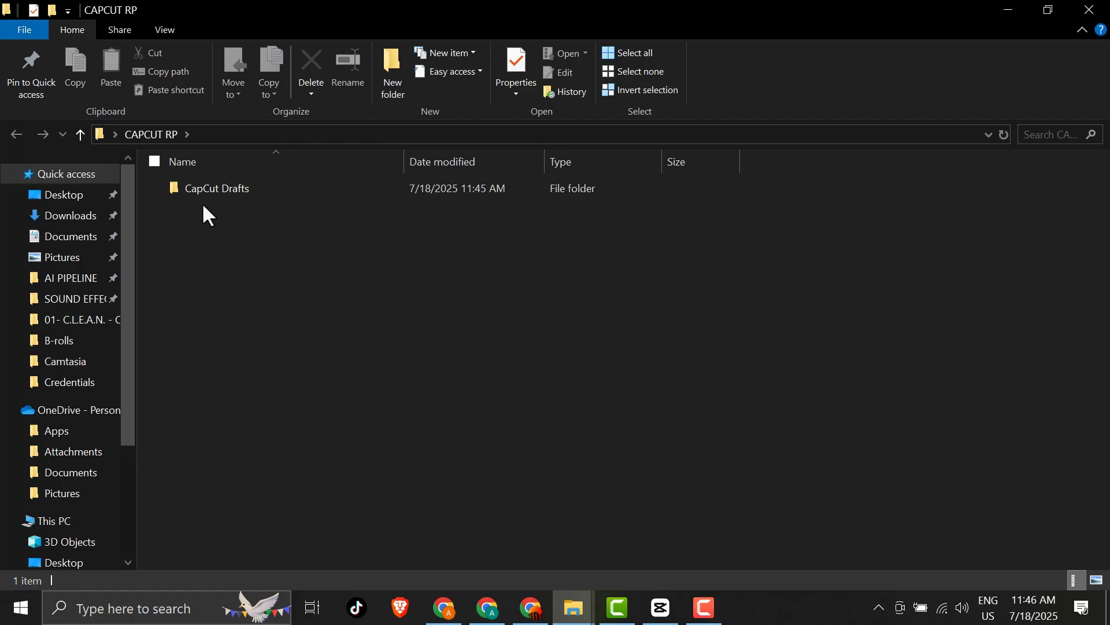
double_click(214, 189)
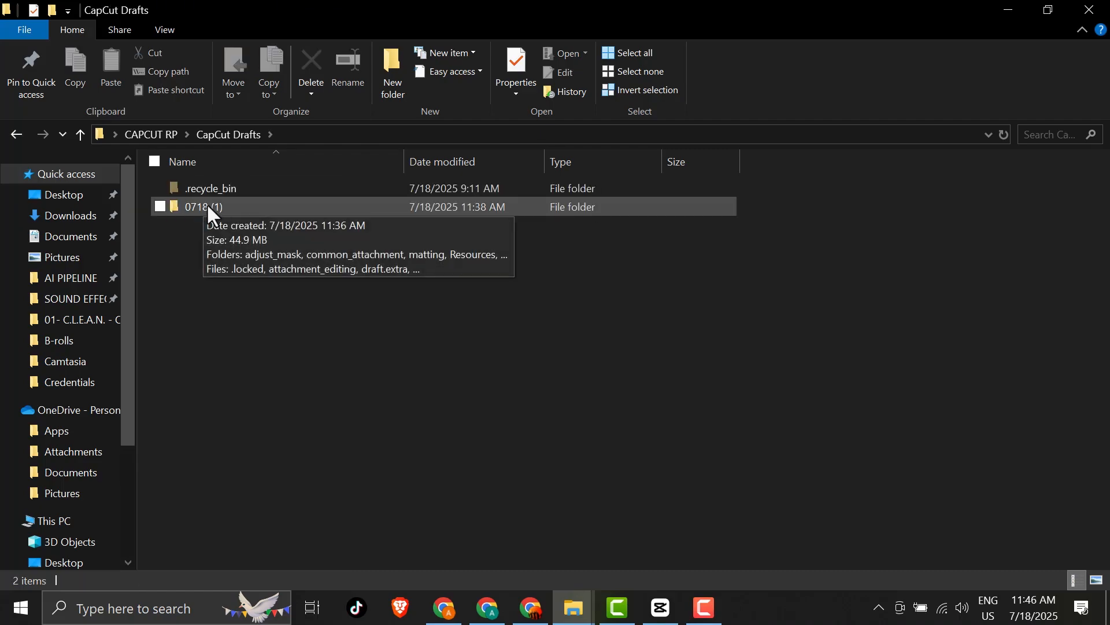
double_click(208, 206)
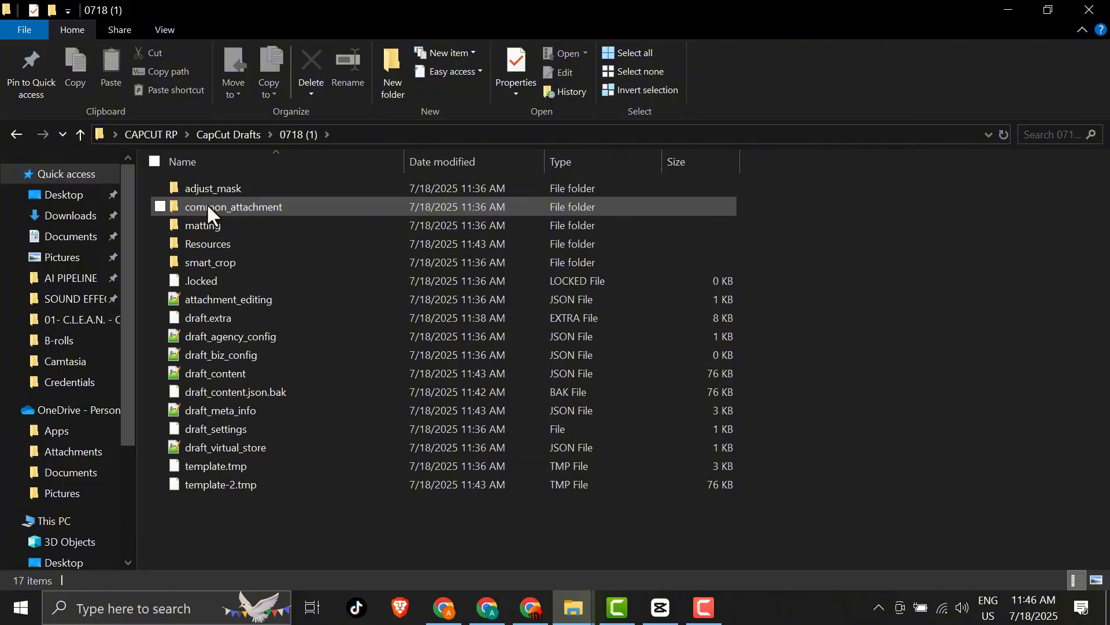
double_click(224, 242)
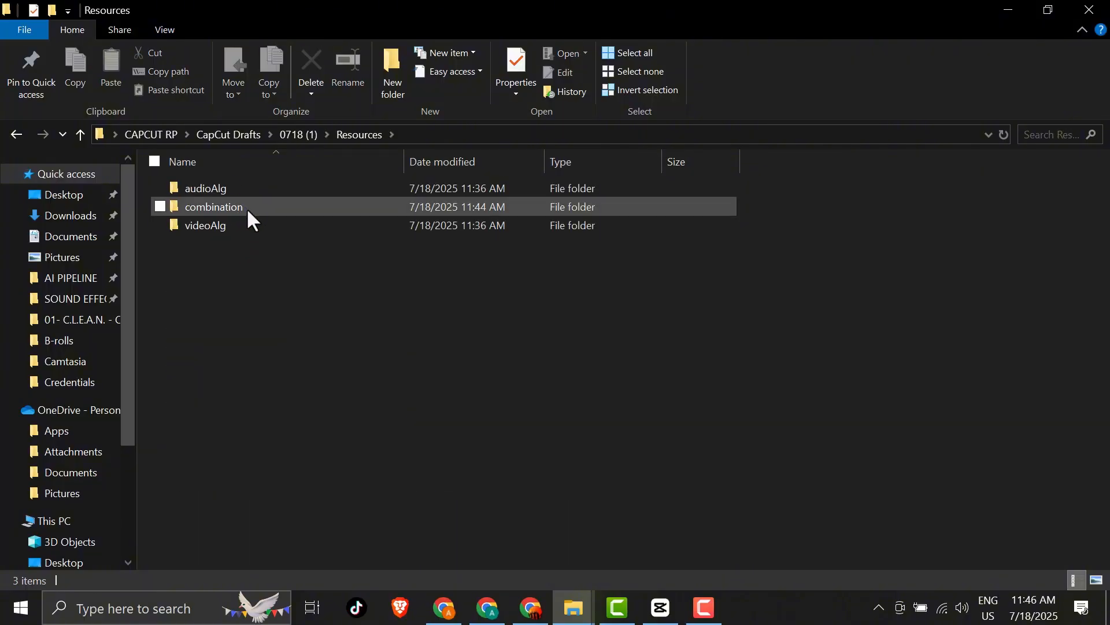
double_click(247, 207)
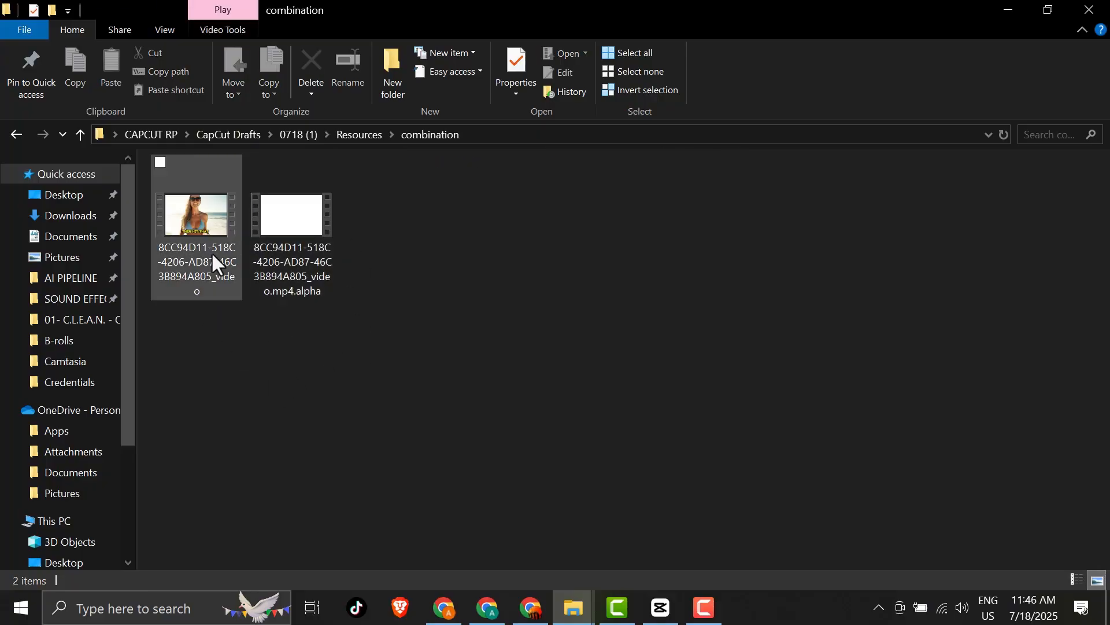
Step: Add the pre-processed video without the alpha suffix to a track above, aligned to the timeline's start, and delete the compound clip
click(195, 212)
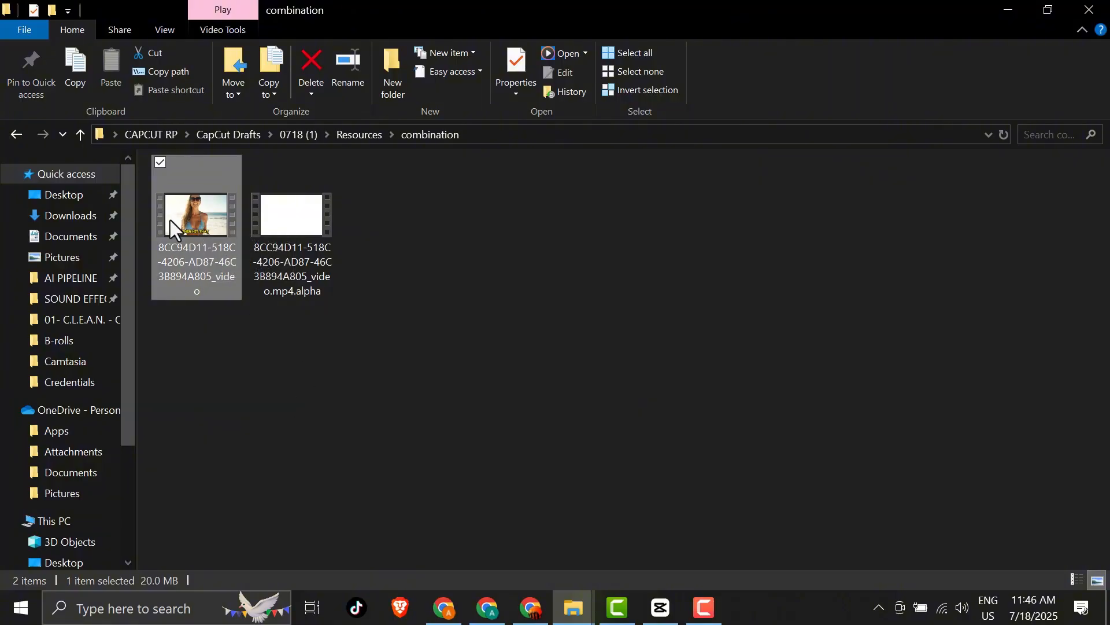
drag(194, 226, 340, 436)
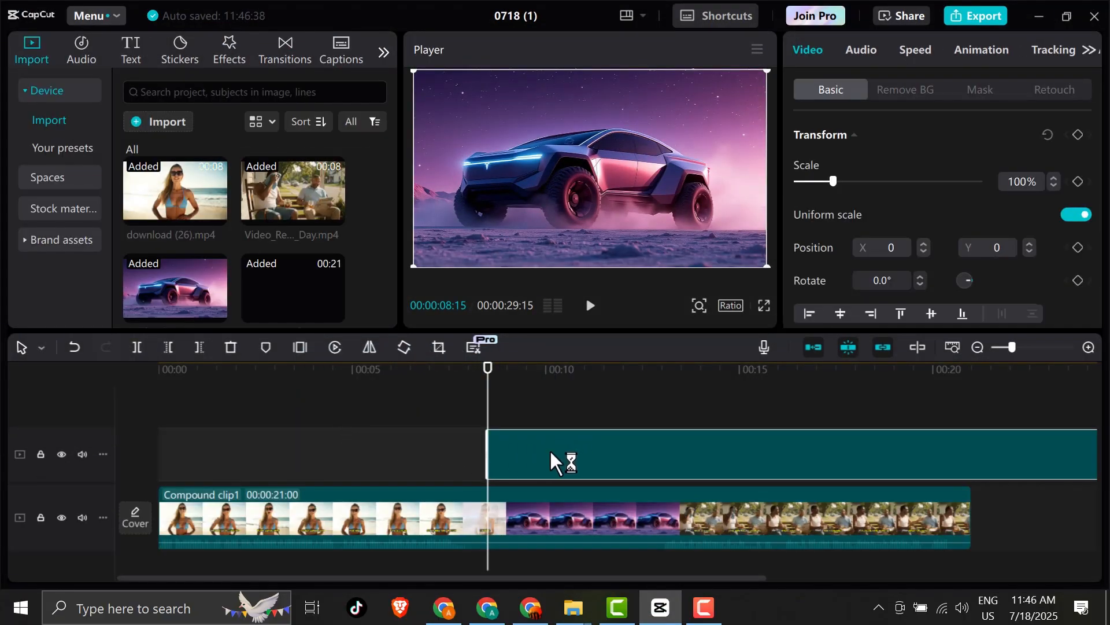
drag(527, 462, 265, 459)
click(319, 518)
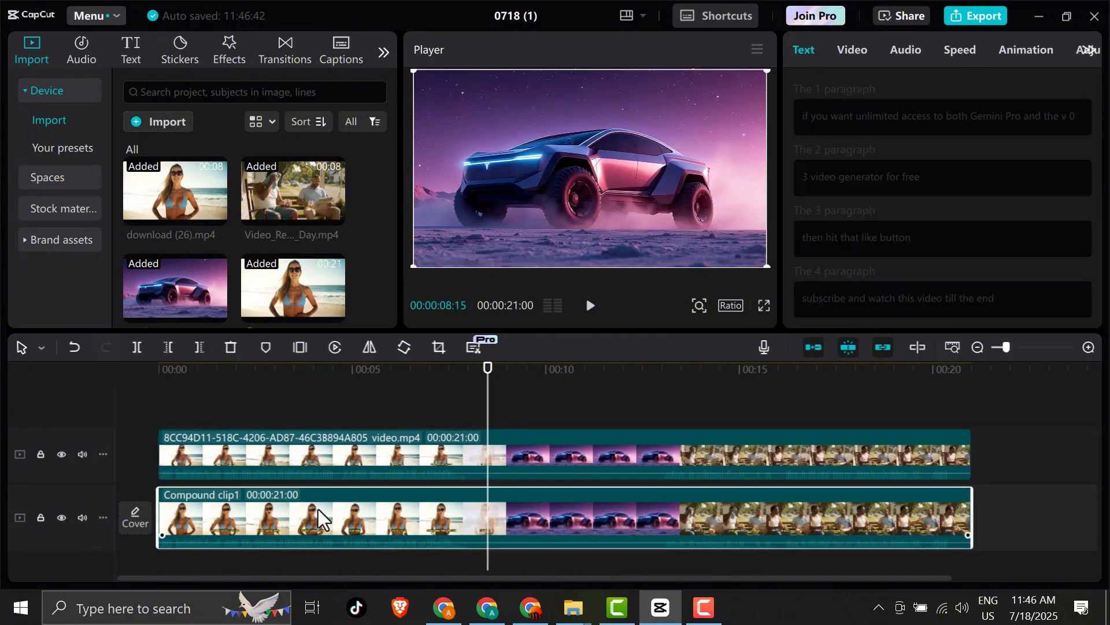
key(Delete)
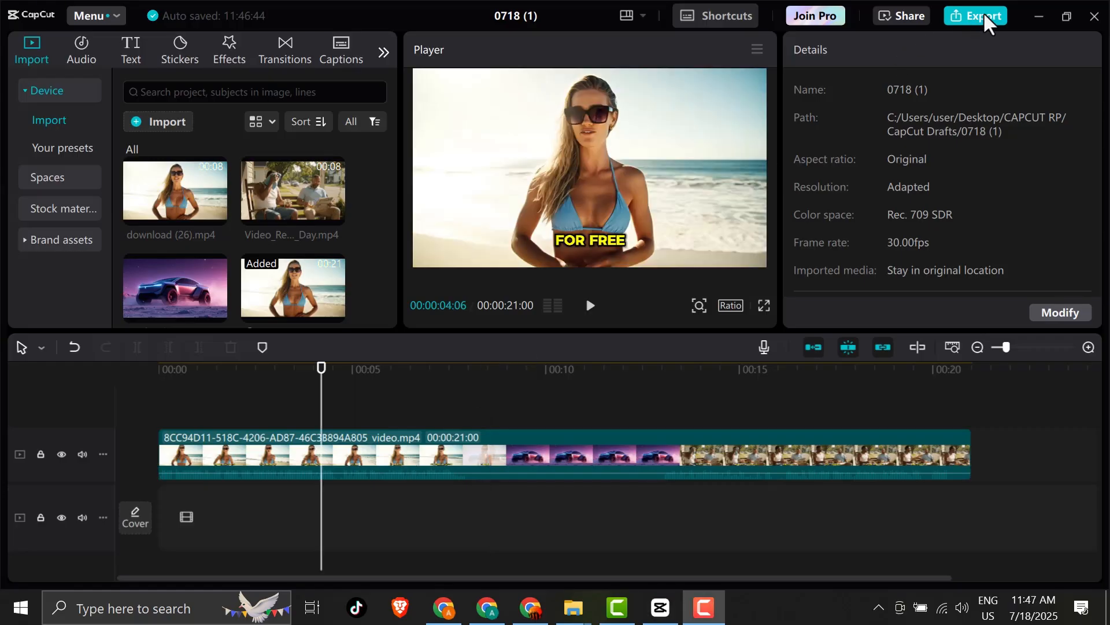
Step: Export the project at 2K resolution after trying 1080P
click(985, 15)
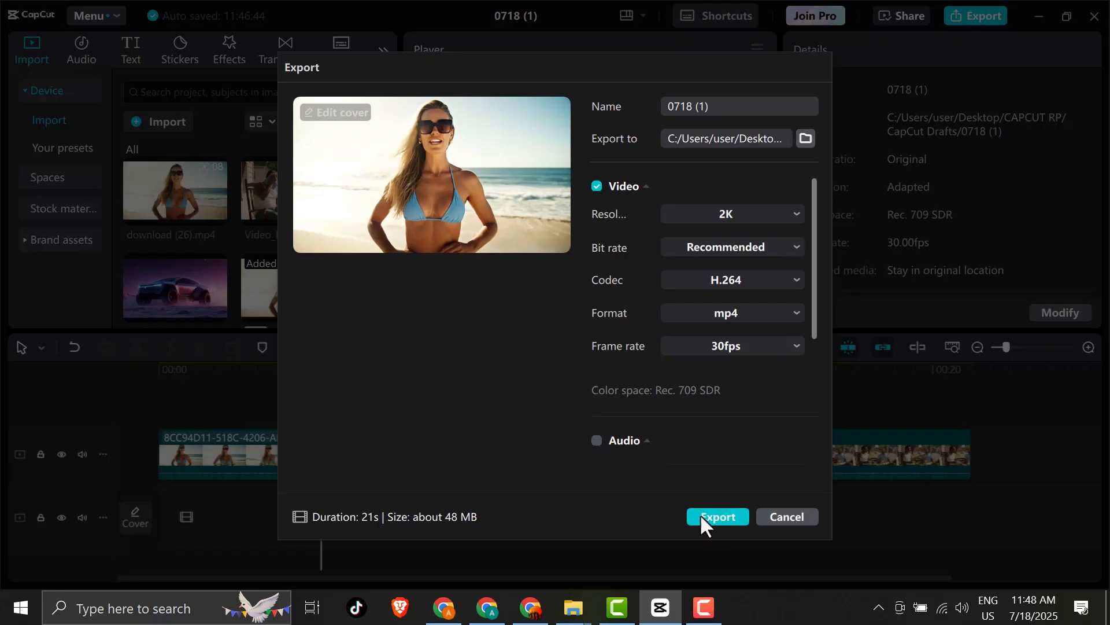
click(730, 213)
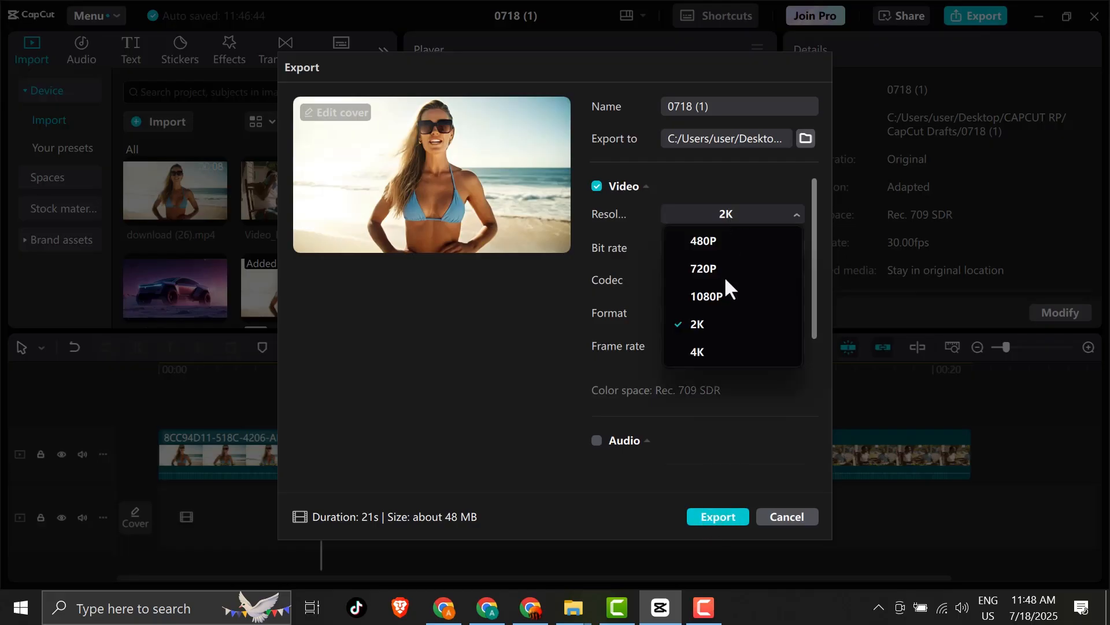
click(708, 296)
click(747, 211)
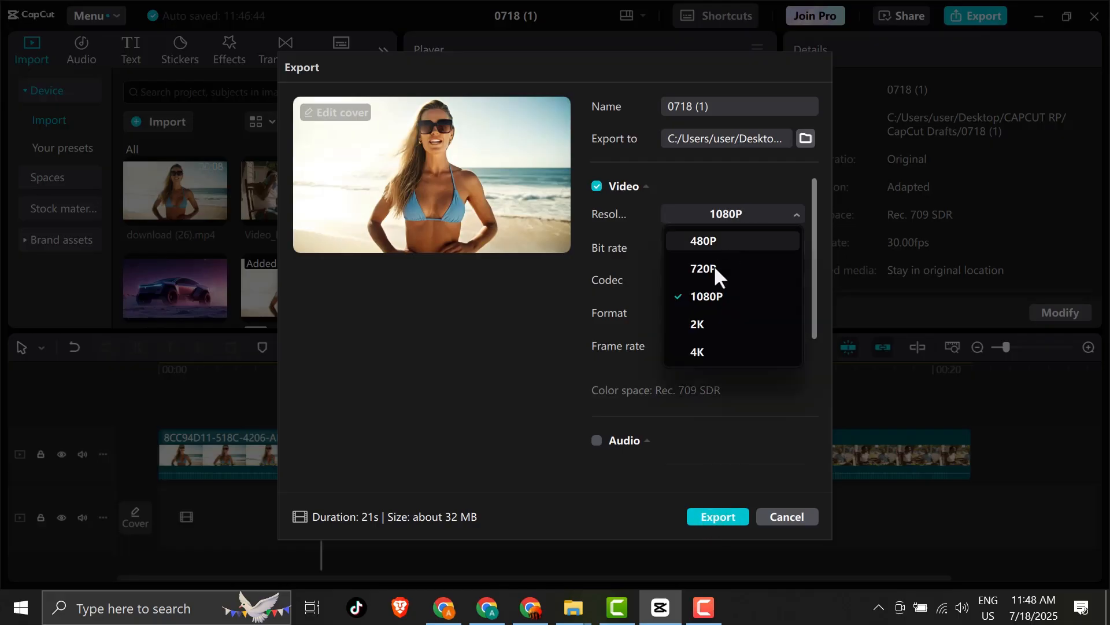
click(706, 324)
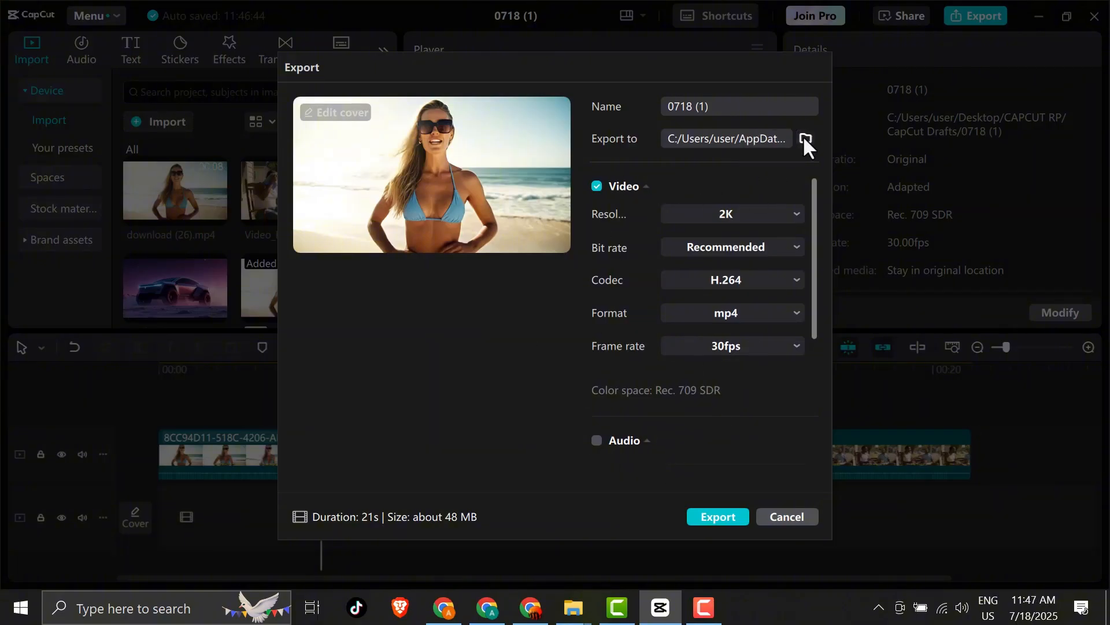
click(718, 516)
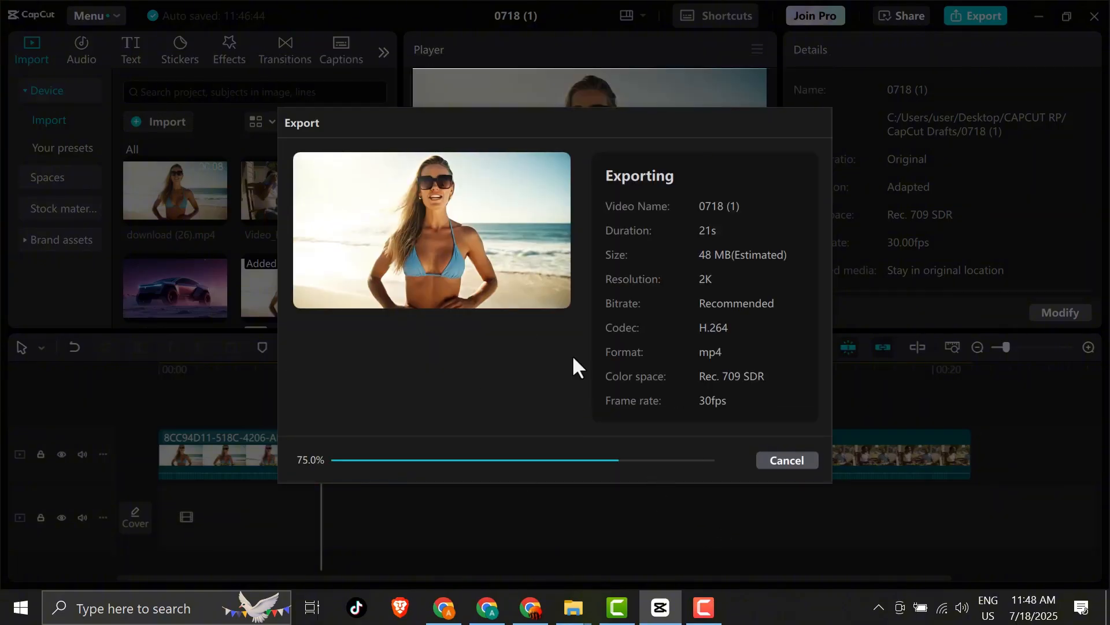